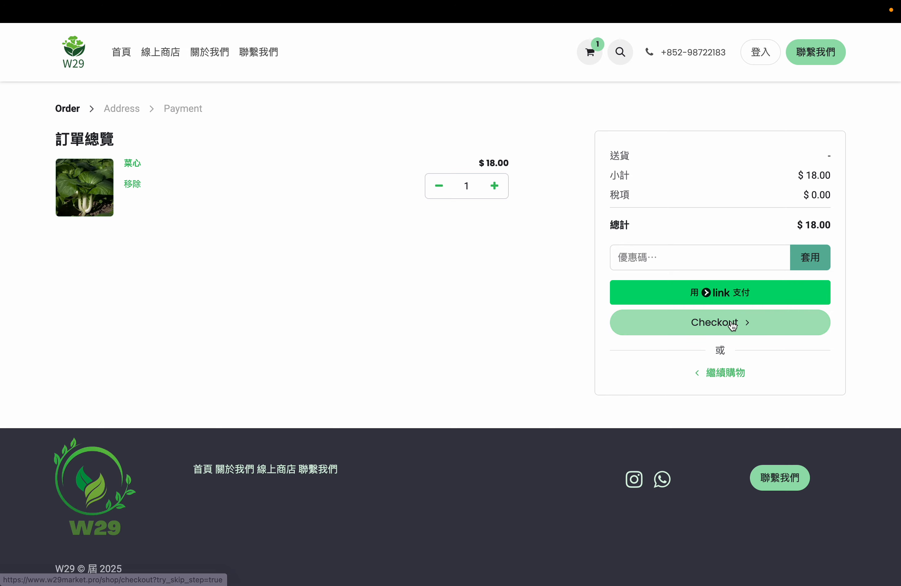
# Open the name field of the checkout address form, and look through the 關於我們 page down to its map.
pyautogui.click(117, 192)
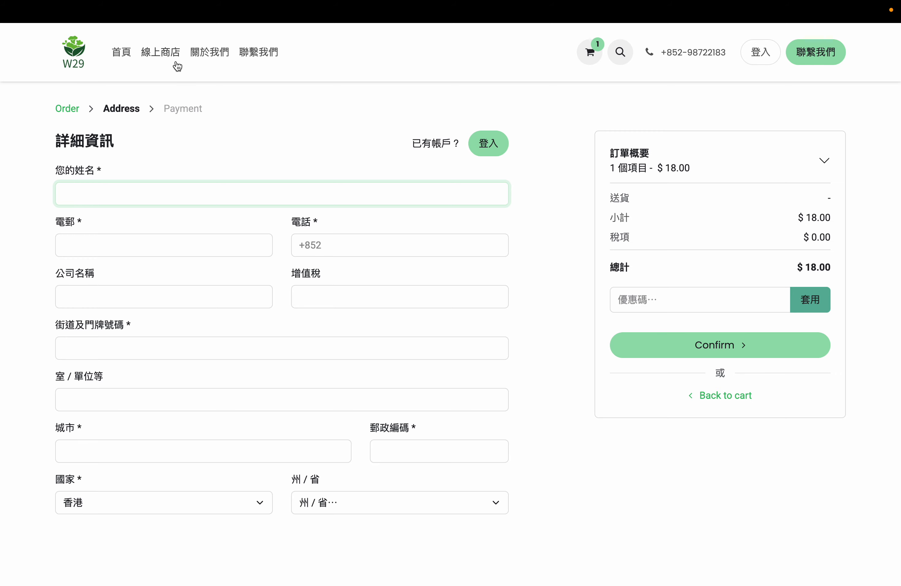
pyautogui.click(209, 60)
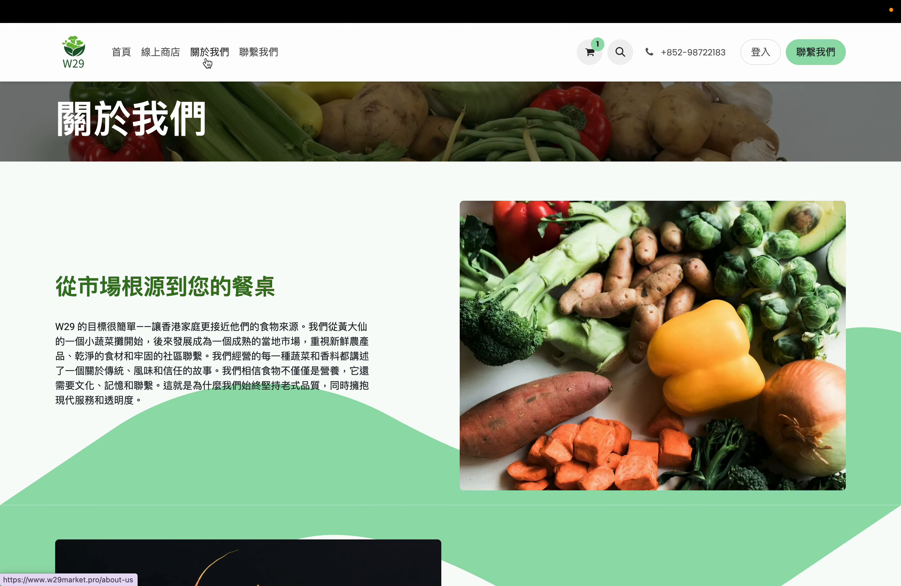
pyautogui.scroll(-20, 385, 326)
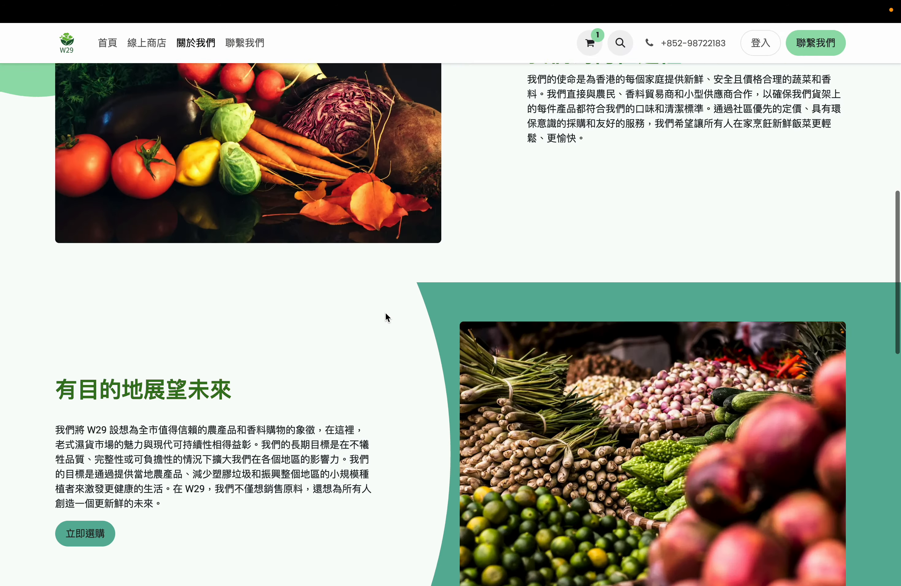
pyautogui.scroll(-8, 385, 312)
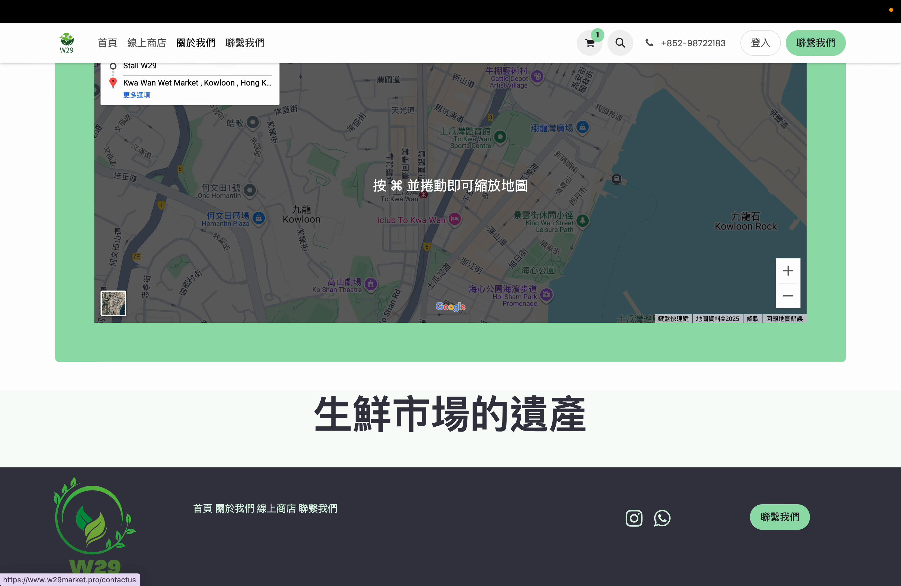
# Open the 聯繫我們 page and look over its enquiry form and the shop's contact details.
pyautogui.click(251, 45)
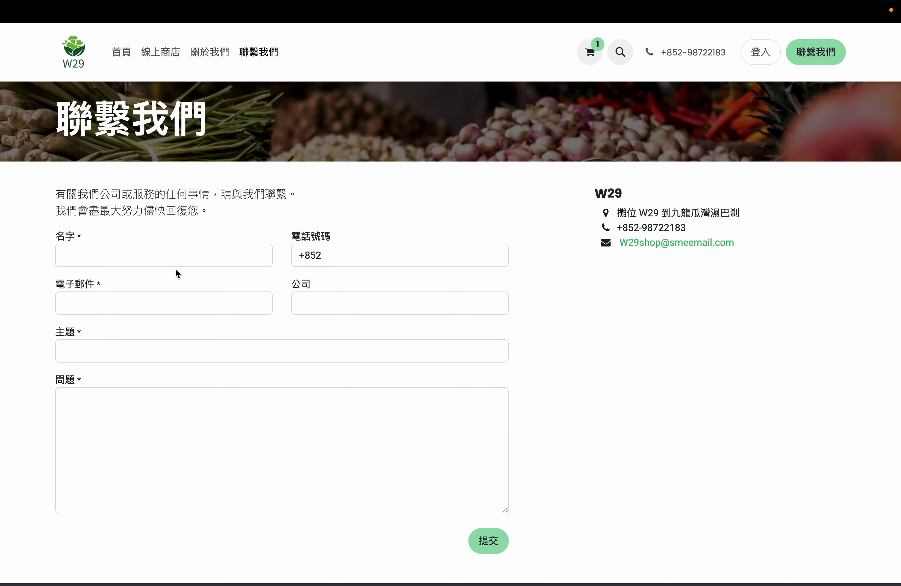
pyautogui.click(204, 400)
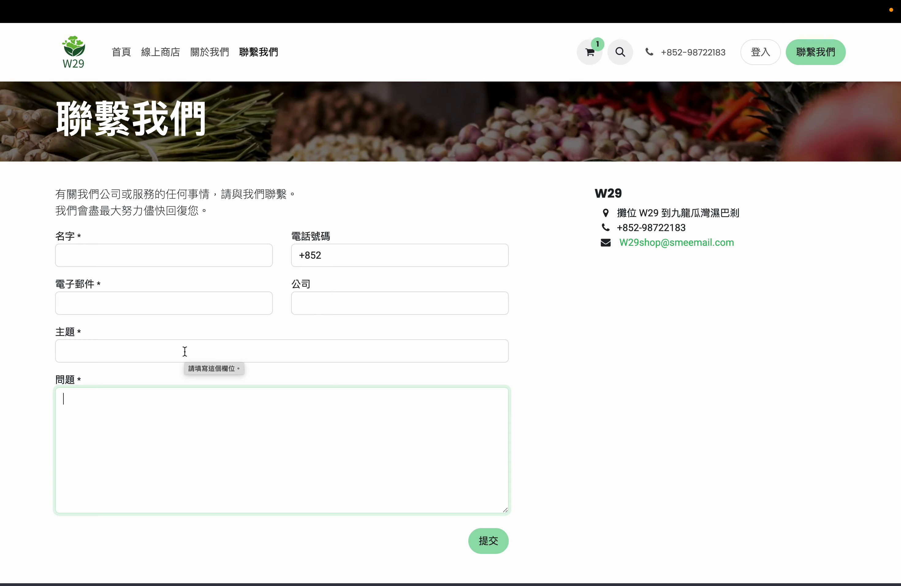
pyautogui.scroll(-3, 725, 291)
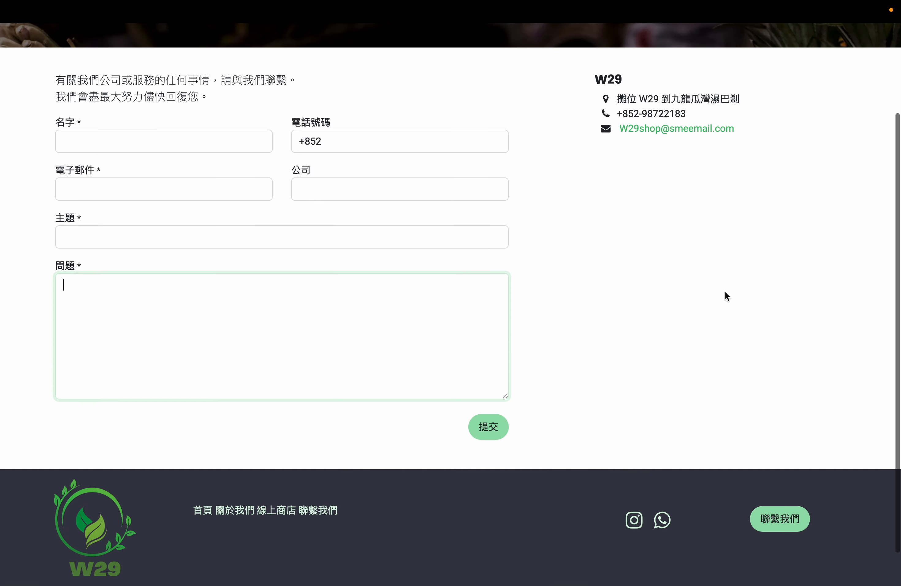
pyautogui.scroll(3, 725, 291)
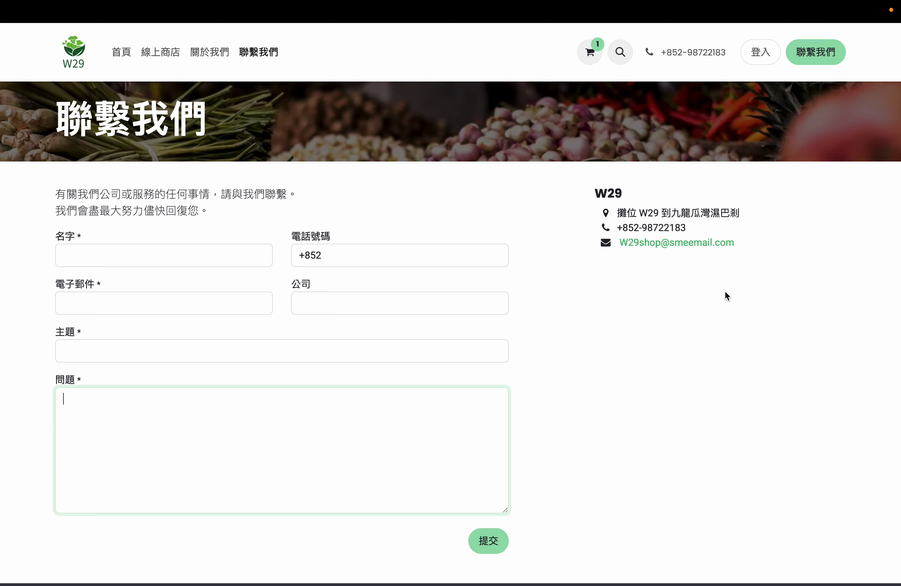
# Log in to the site with the prefilled account credentials, and view the sales overview in the Dashboard app.
pyautogui.click(760, 60)
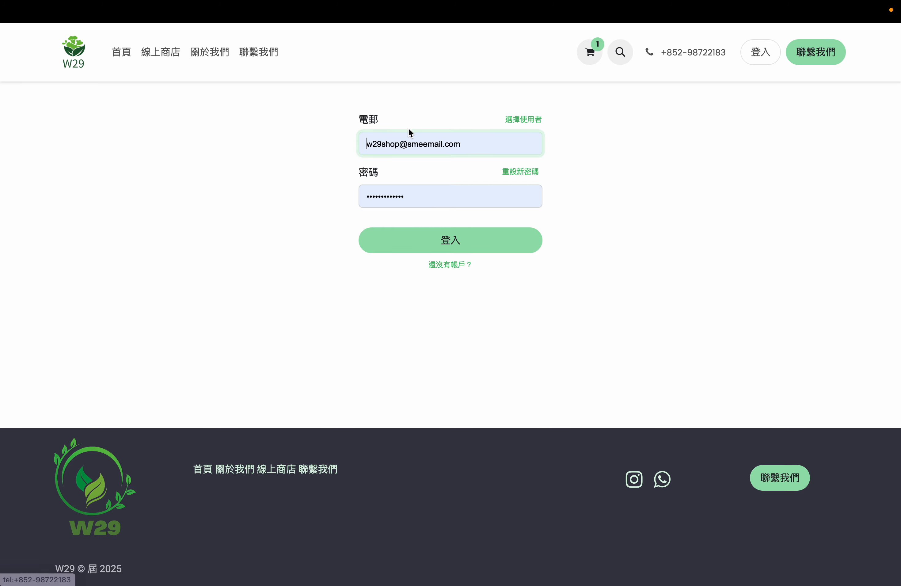
pyautogui.click(439, 246)
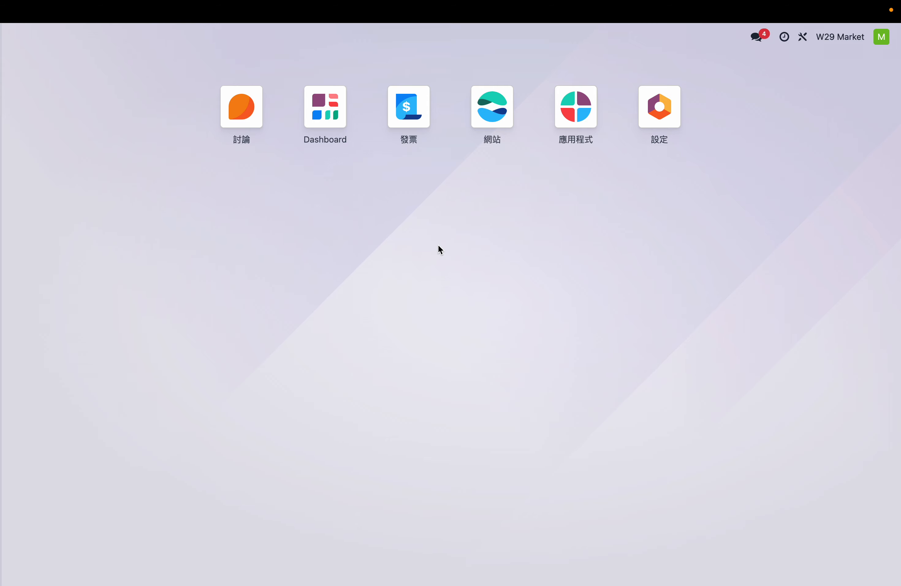
pyautogui.click(330, 118)
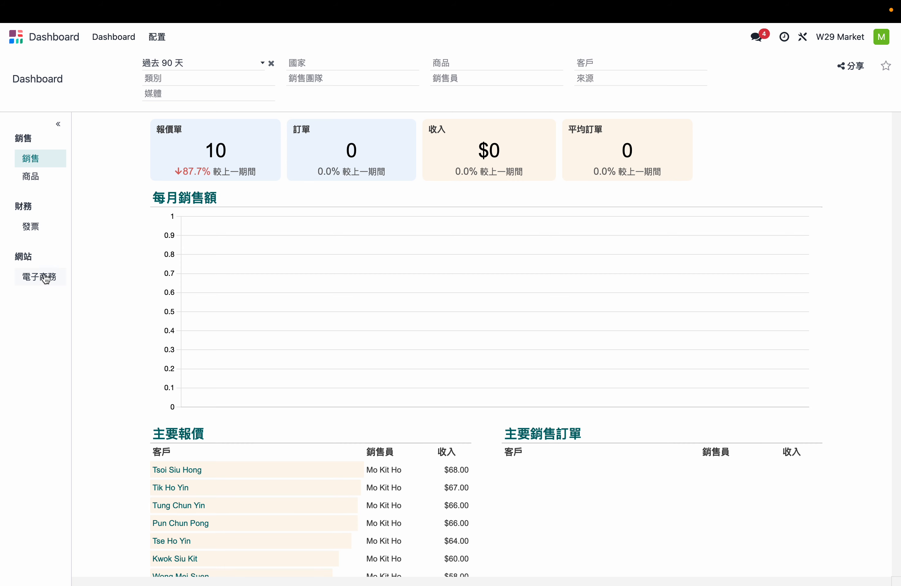
pyautogui.click(16, 41)
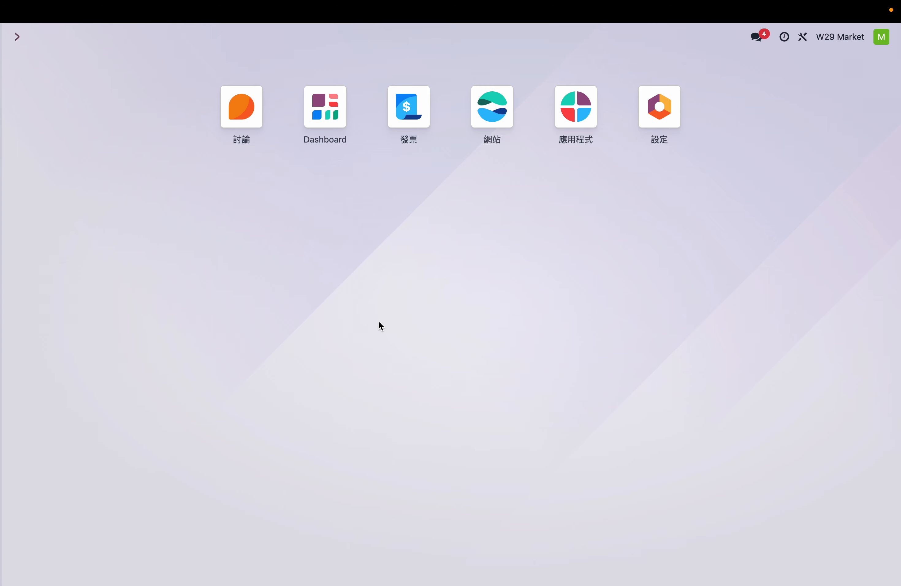
# Open the 發票 app and view the list of customer invoices.
pyautogui.click(410, 124)
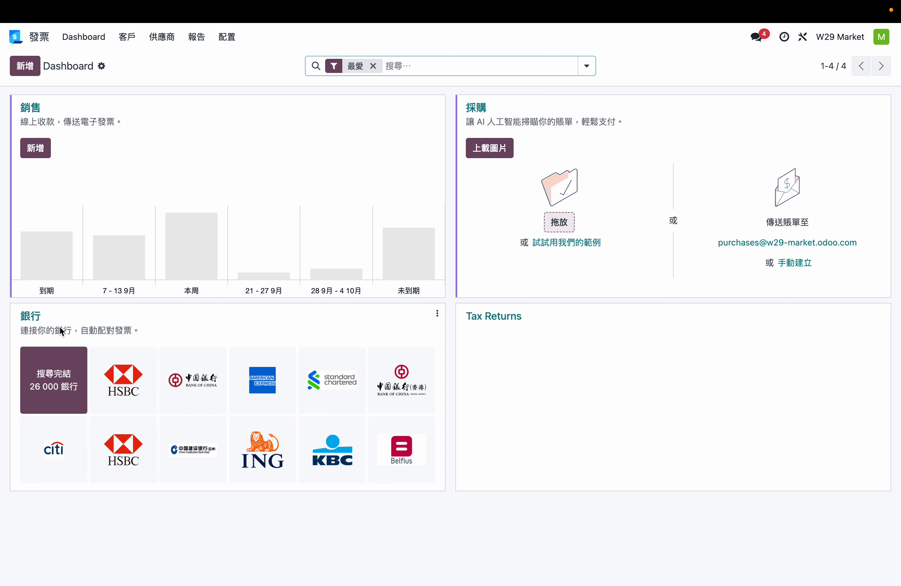
pyautogui.click(126, 38)
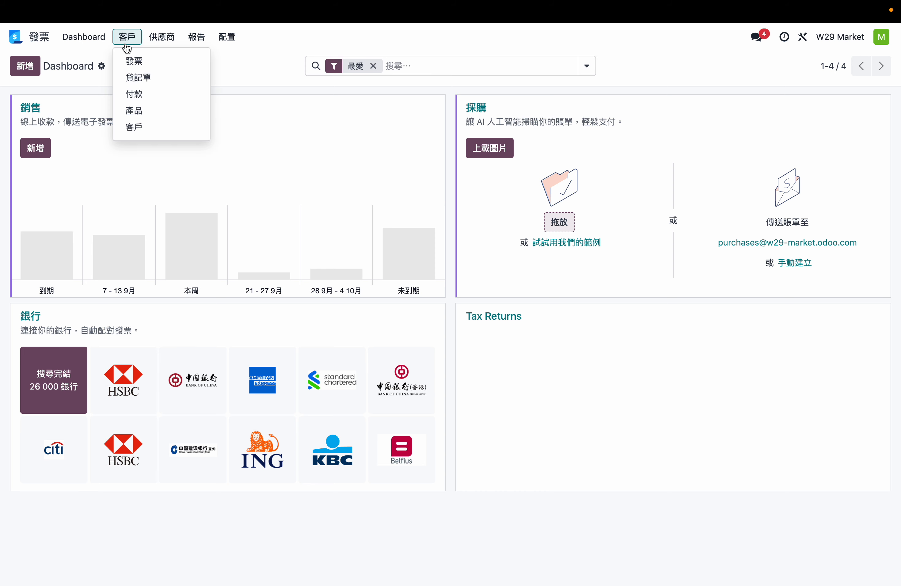
pyautogui.click(133, 62)
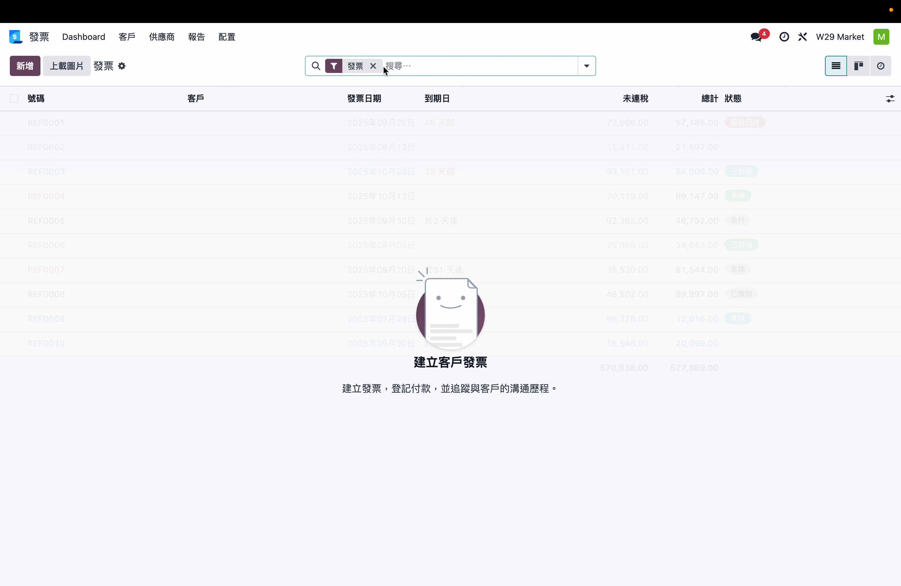
# View the list of customer payments and the list of customers.
pyautogui.click(128, 39)
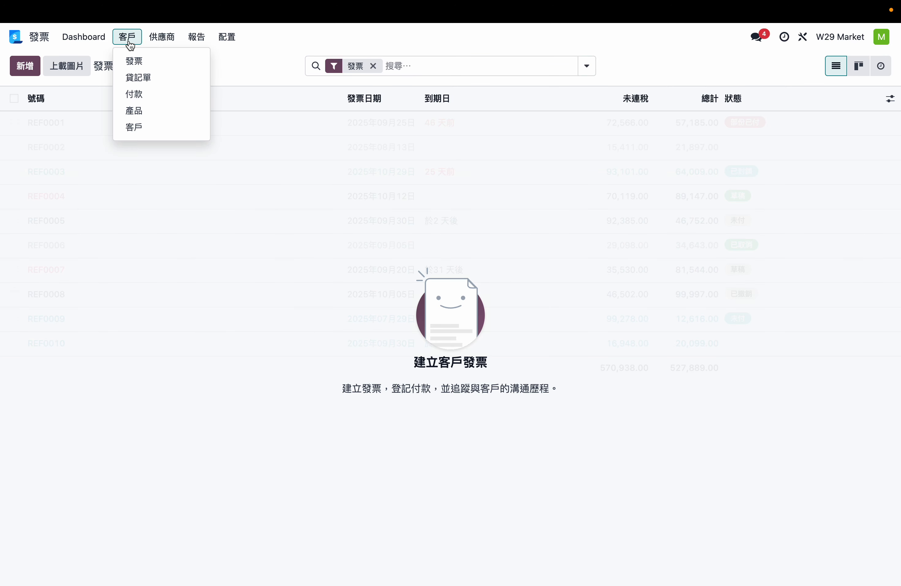
pyautogui.click(149, 98)
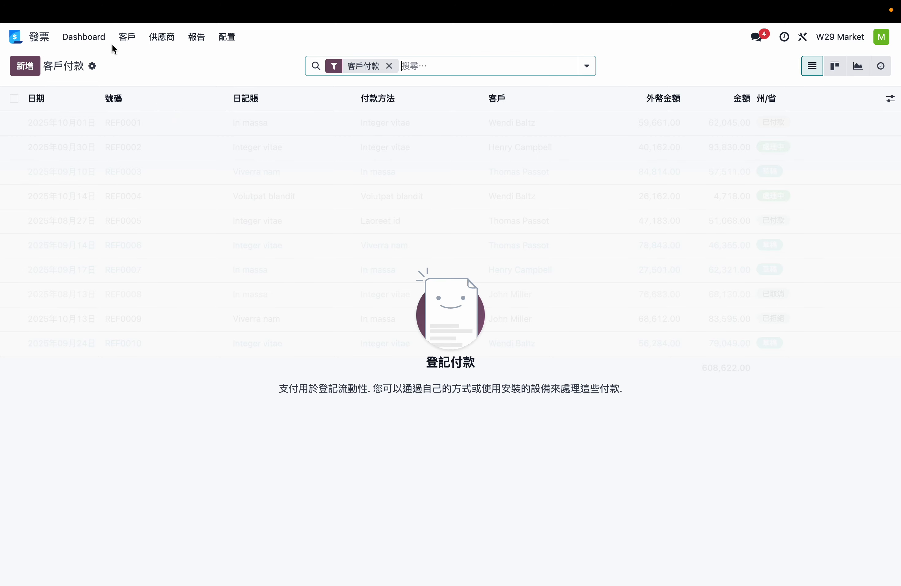
pyautogui.click(123, 38)
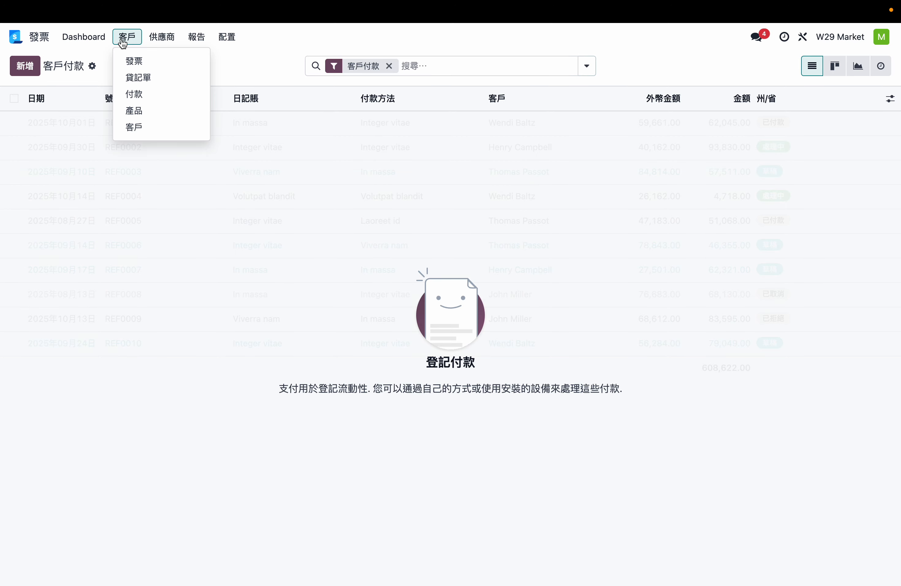
pyautogui.click(137, 128)
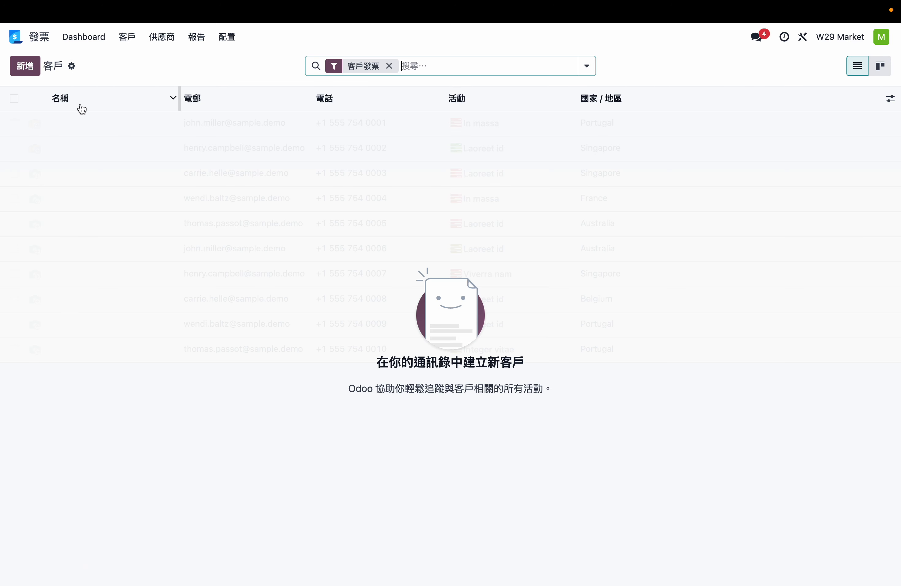
# Create a draft customer invoice with a line for the product 中國茄子, leaving the customer blank.
pyautogui.click(123, 38)
pyautogui.click(135, 61)
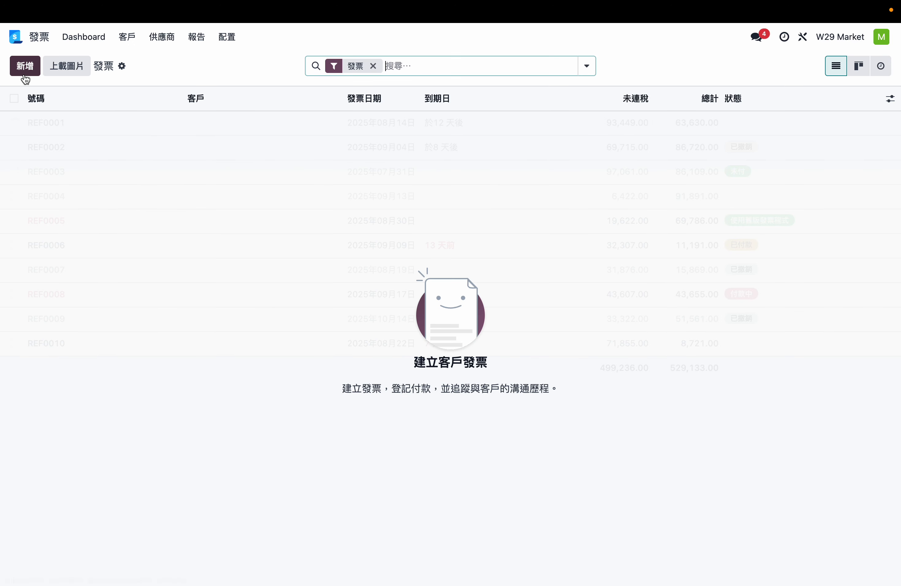
pyautogui.click(26, 71)
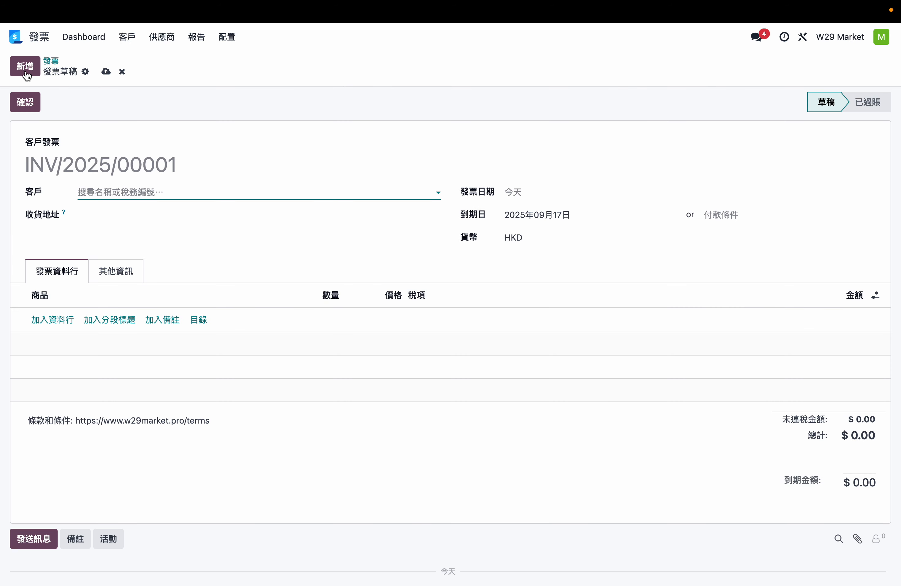
pyautogui.click(123, 192)
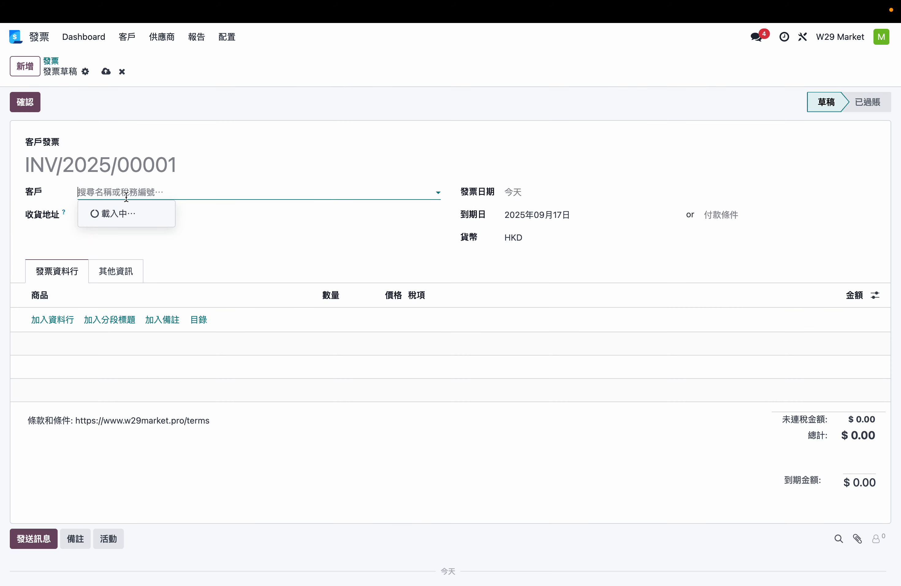
pyautogui.click(55, 318)
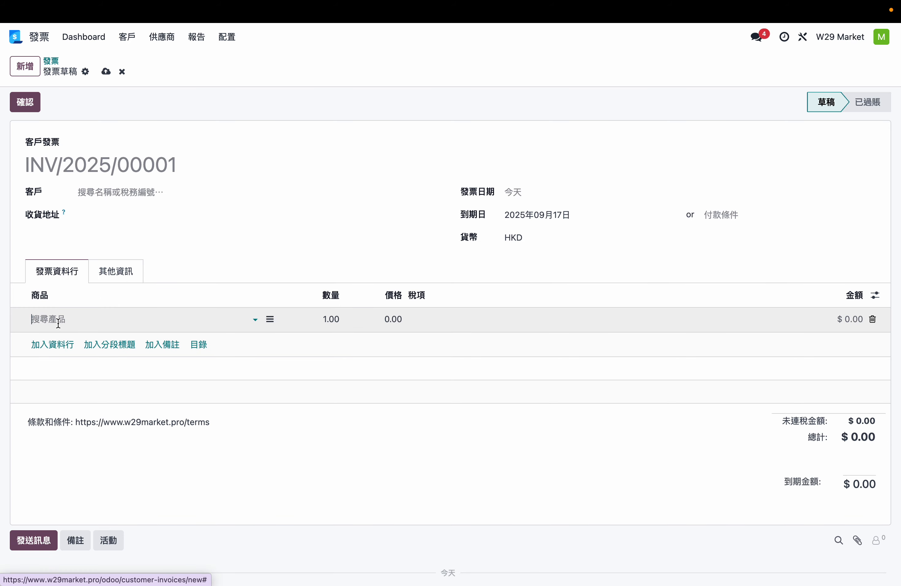
pyautogui.click(67, 340)
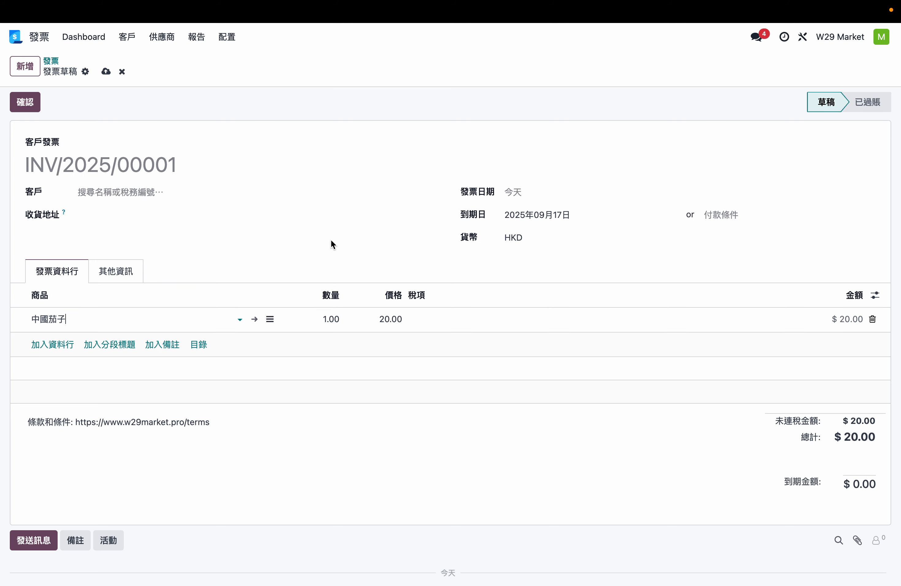
# Open a new customer payment draft and inspect its customer, currency and amount fields.
pyautogui.click(126, 45)
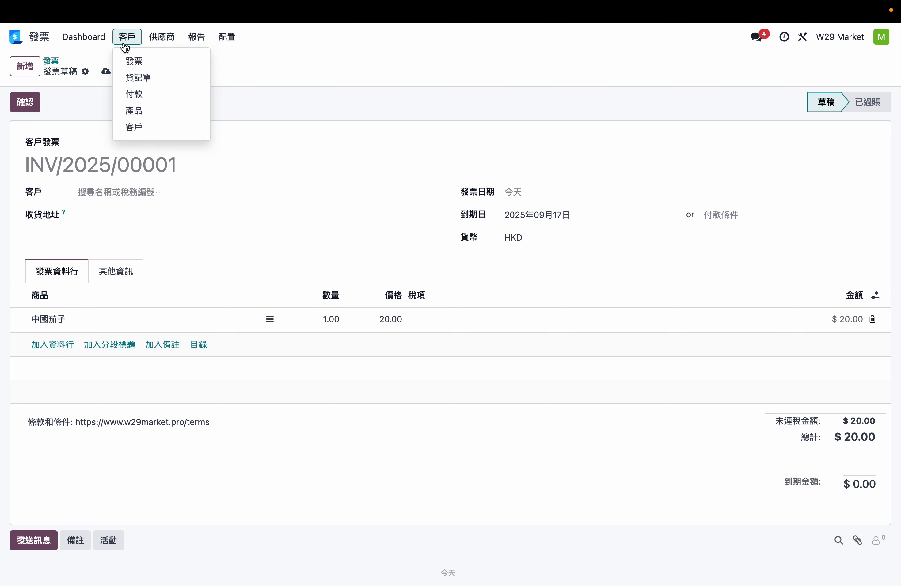
pyautogui.click(147, 99)
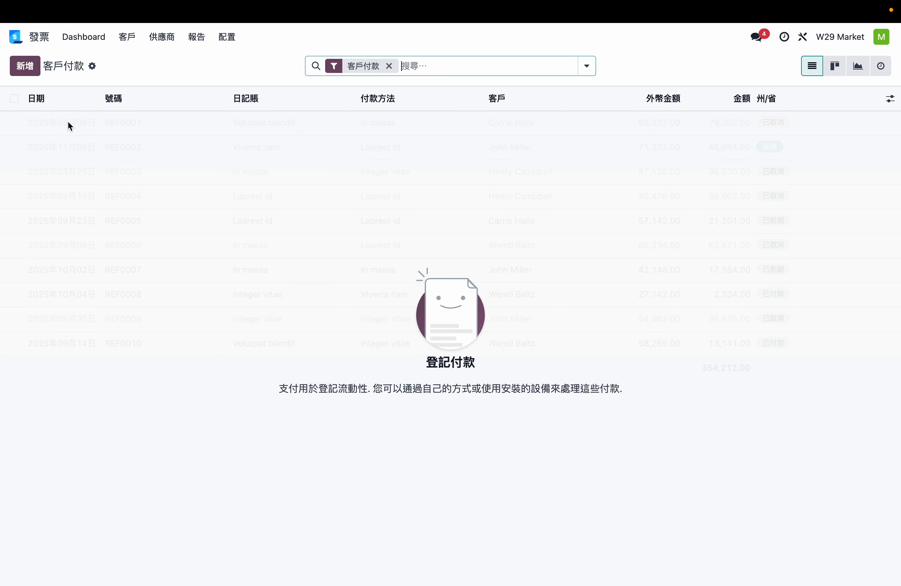
pyautogui.click(34, 74)
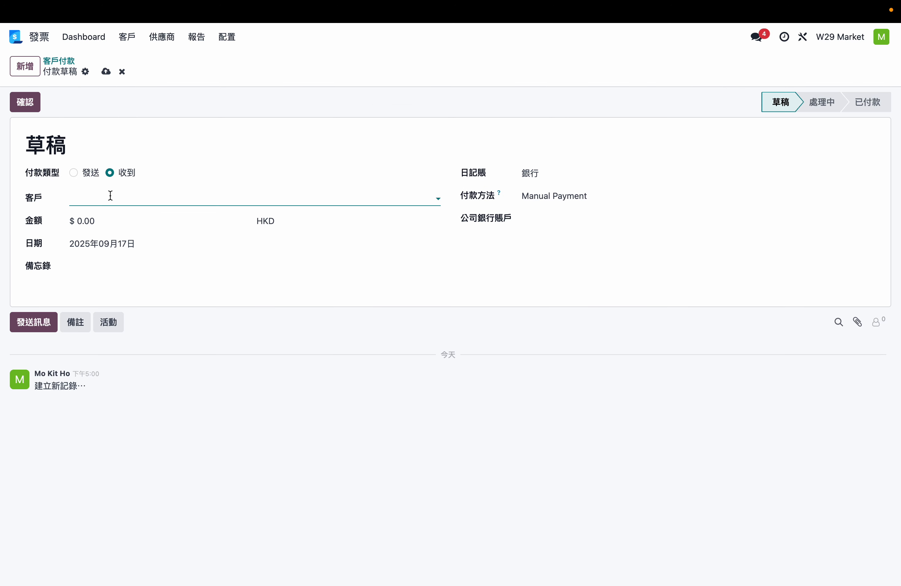
pyautogui.click(109, 196)
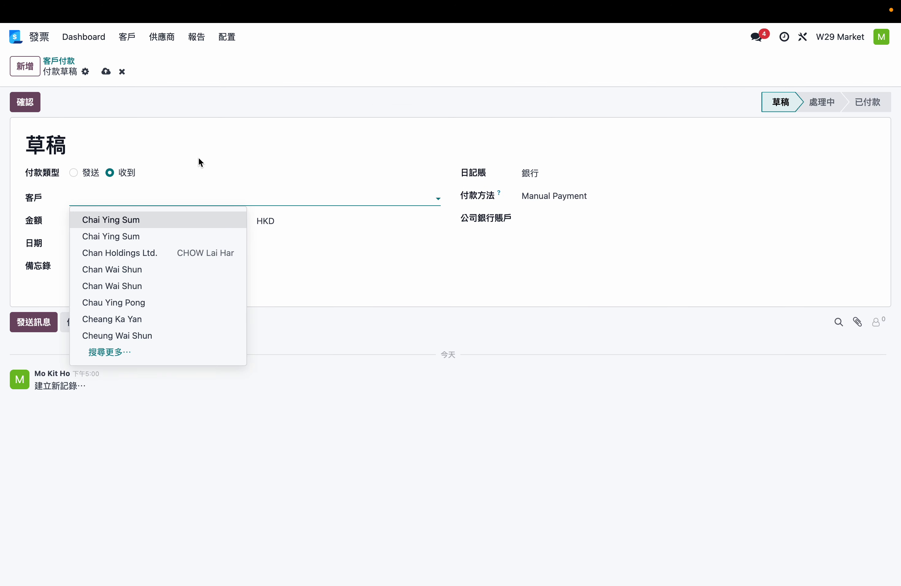
pyautogui.click(364, 222)
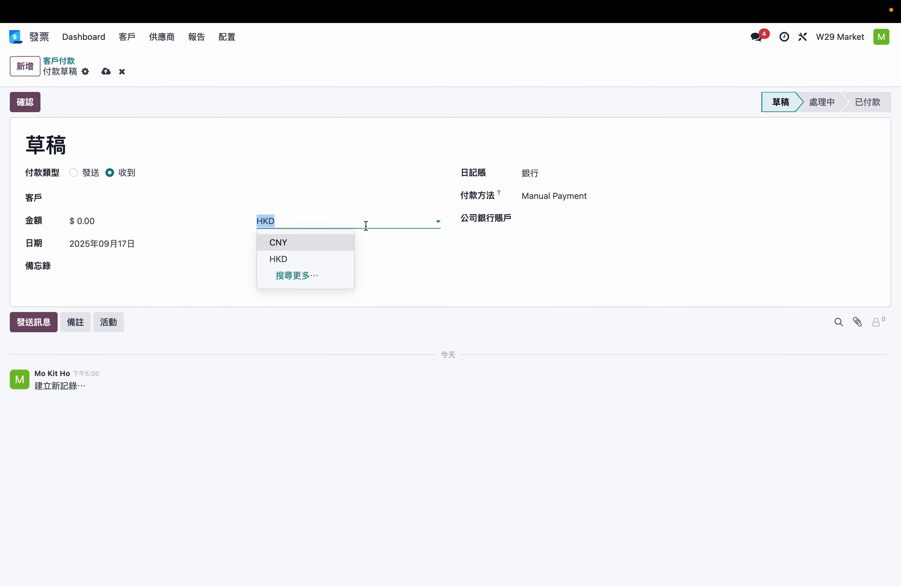
pyautogui.click(148, 223)
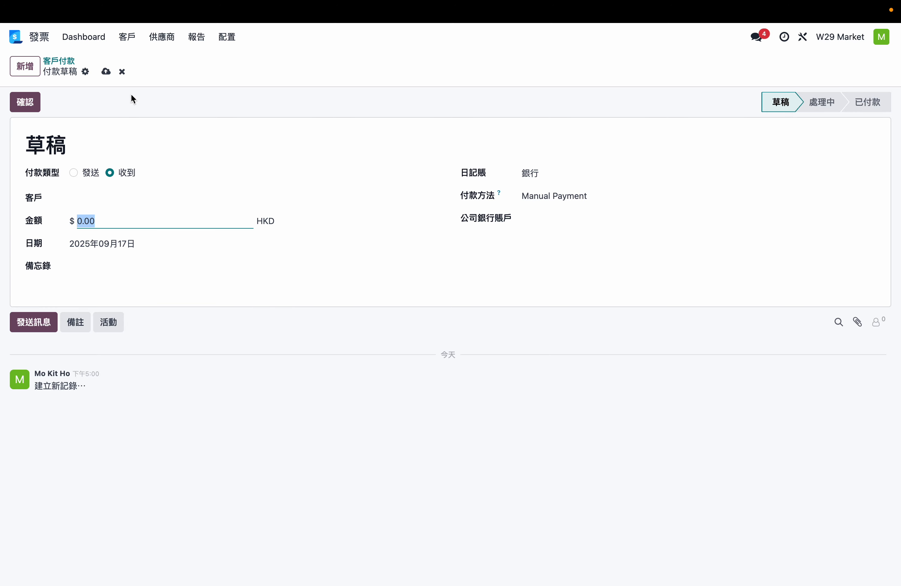
# Open the supplier bills list and start a new blank vendor bill.
pyautogui.click(127, 42)
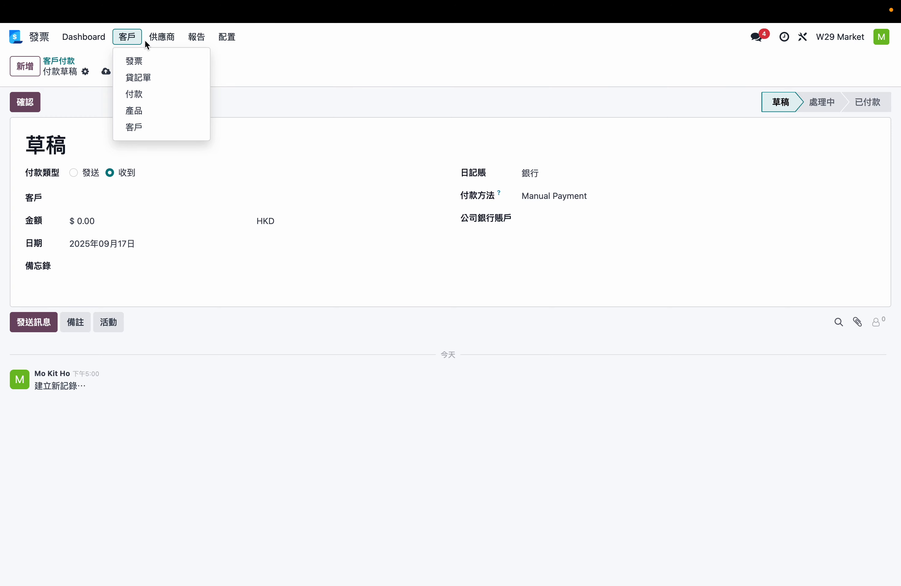
pyautogui.moveTo(159, 43)
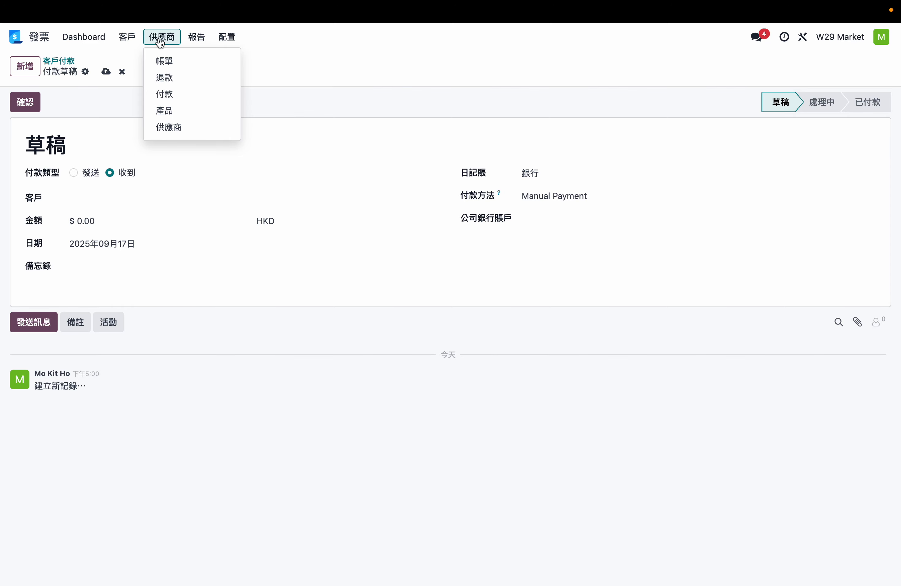
pyautogui.click(160, 40)
pyautogui.click(160, 40)
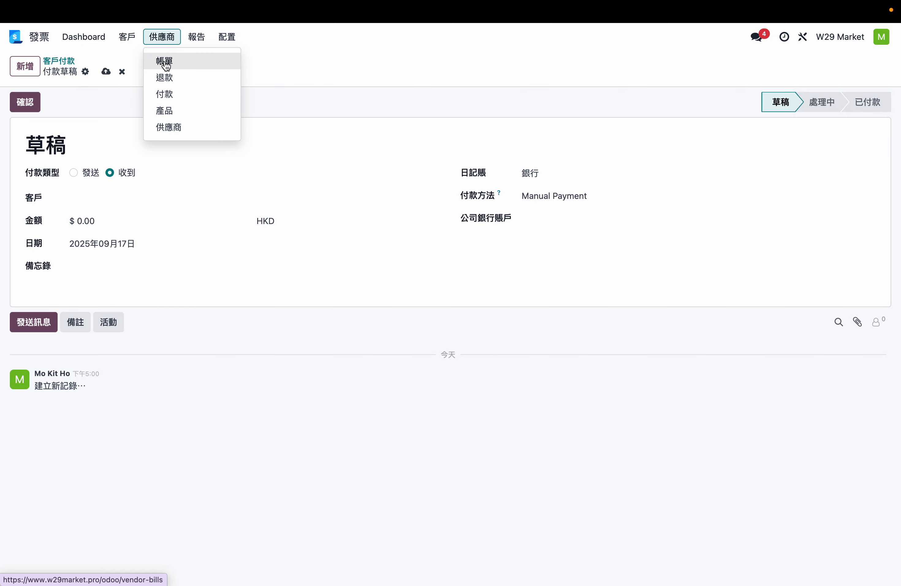
pyautogui.click(165, 64)
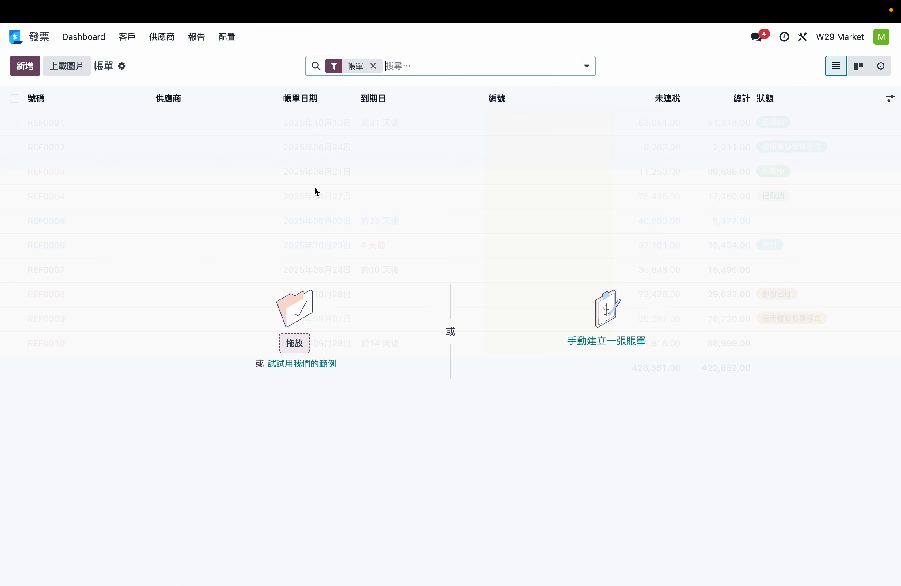
pyautogui.click(25, 67)
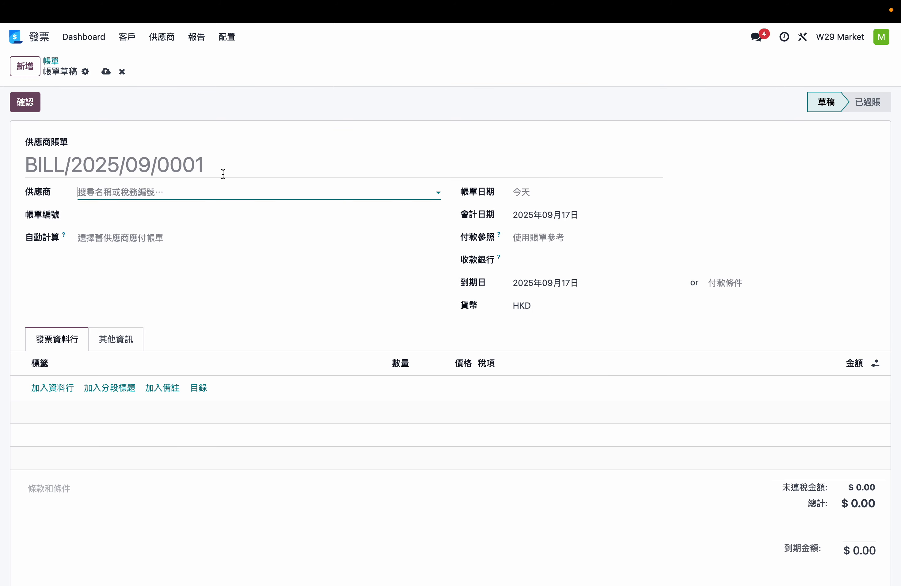
# View the list of supplier payments and the list of suppliers.
pyautogui.click(167, 39)
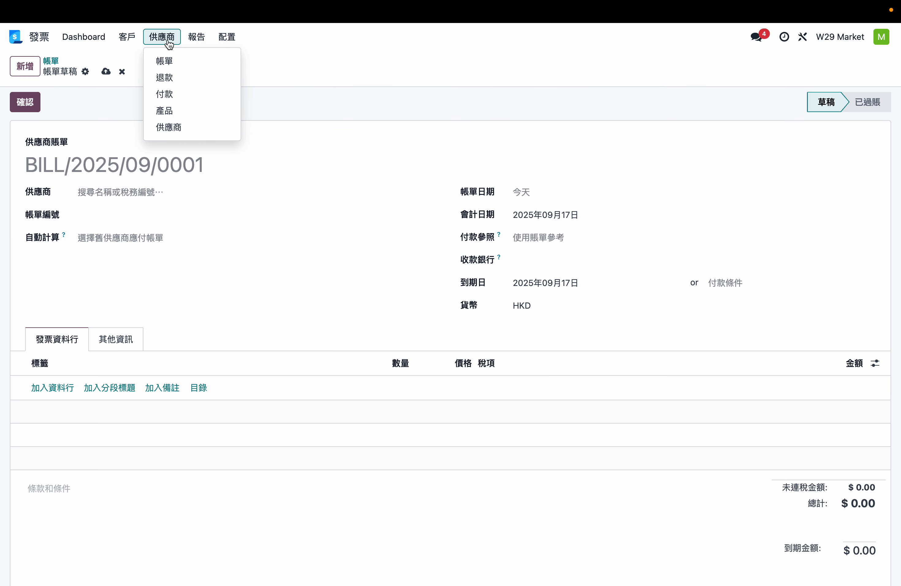
pyautogui.click(172, 99)
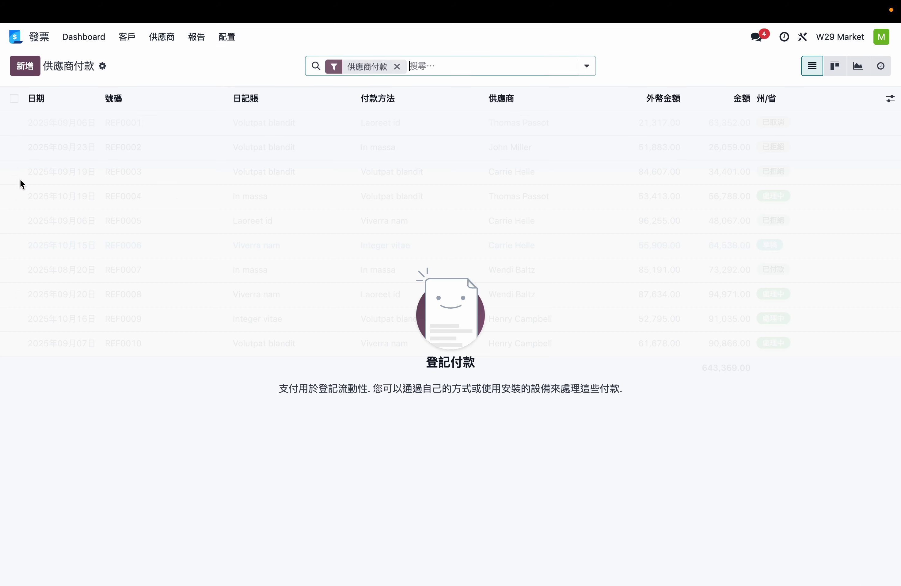
pyautogui.click(165, 44)
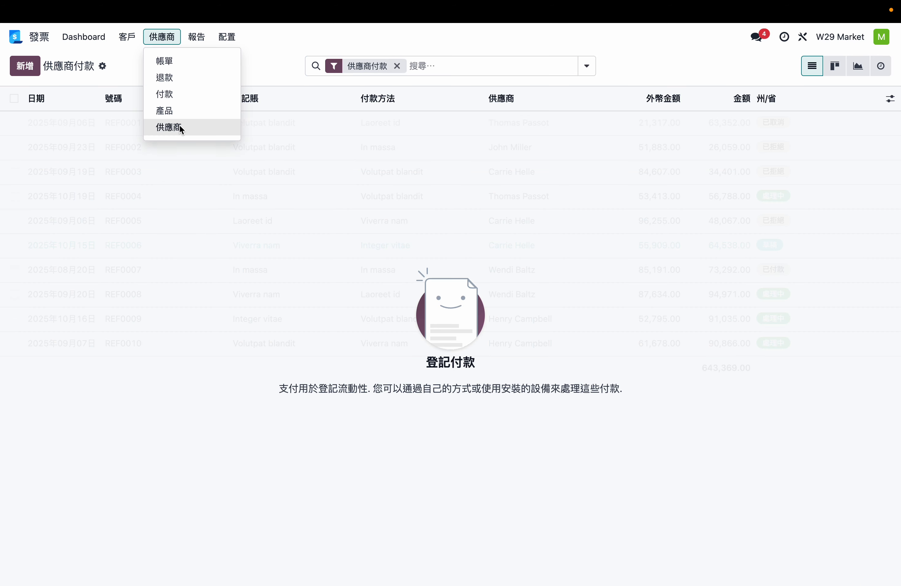
pyautogui.click(178, 131)
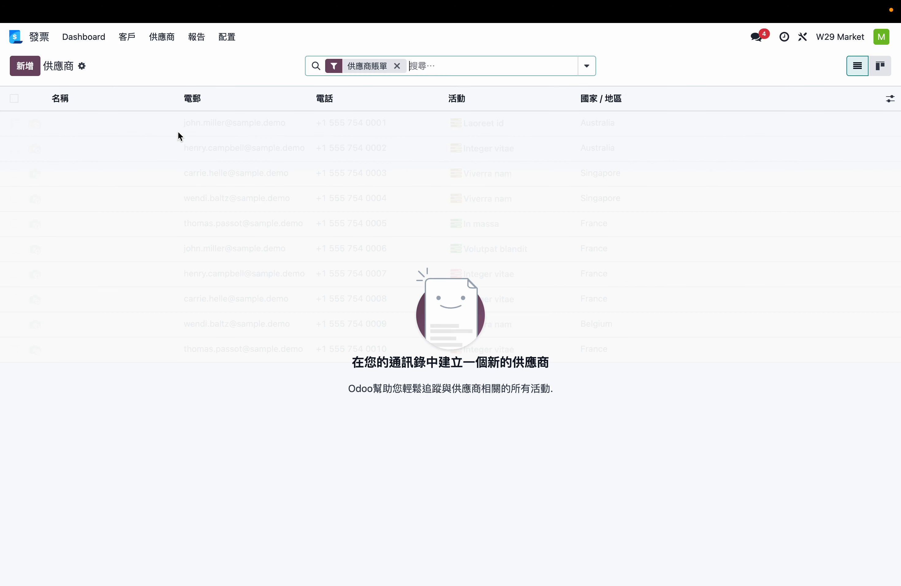
# Start a new blank company supplier record and inspect its name and address fields.
pyautogui.click(28, 70)
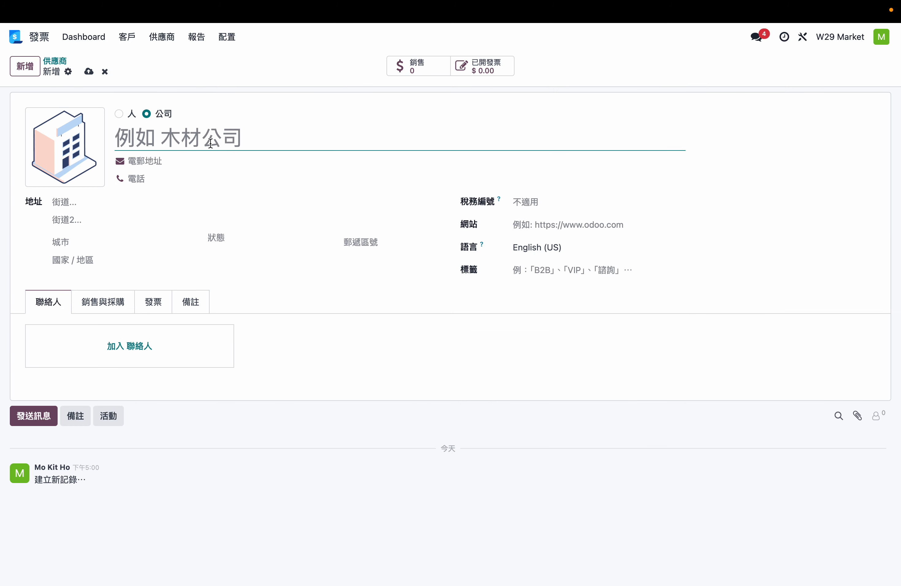
pyautogui.click(61, 202)
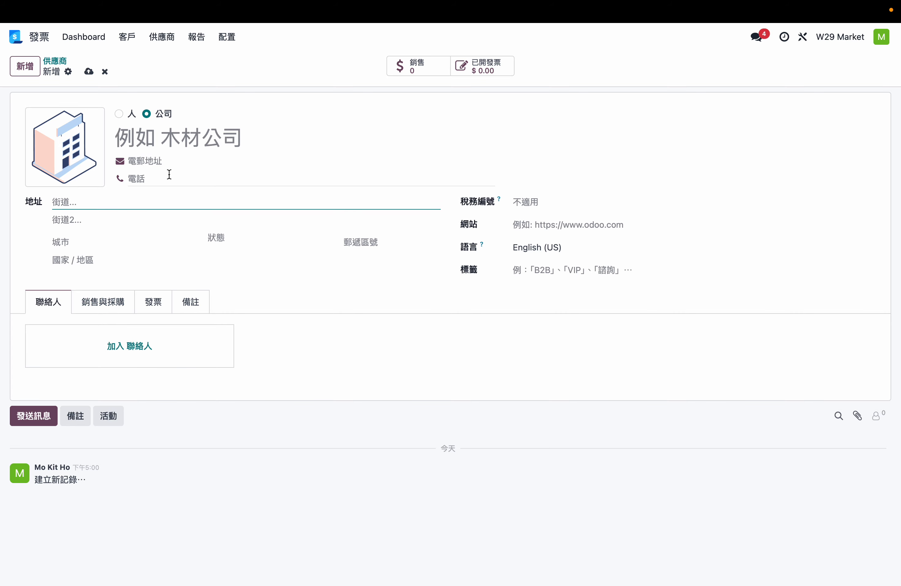
# Open the invoice analysis report (發票分析) and inspect its available filters, groupings and favourites.
pyautogui.click(180, 45)
pyautogui.moveTo(129, 41)
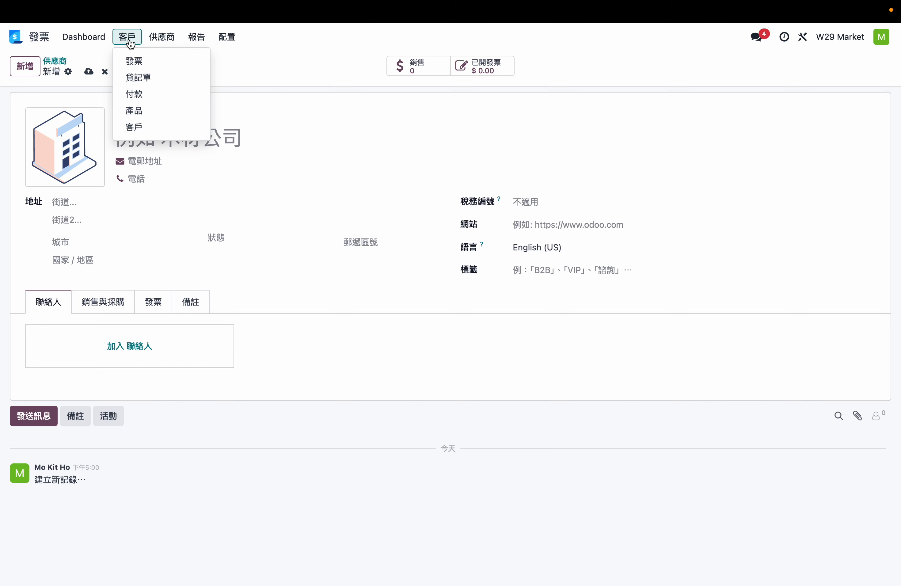
pyautogui.click(162, 45)
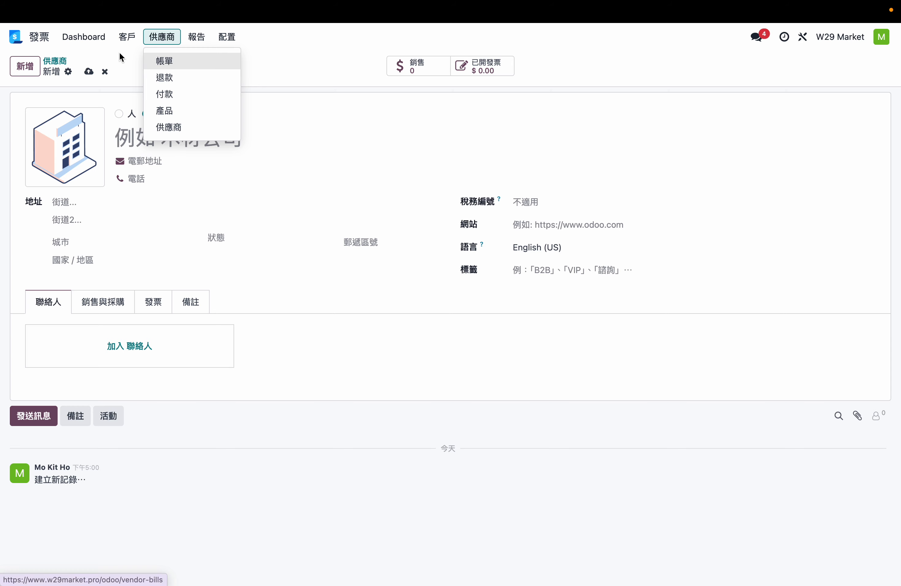
pyautogui.moveTo(187, 38)
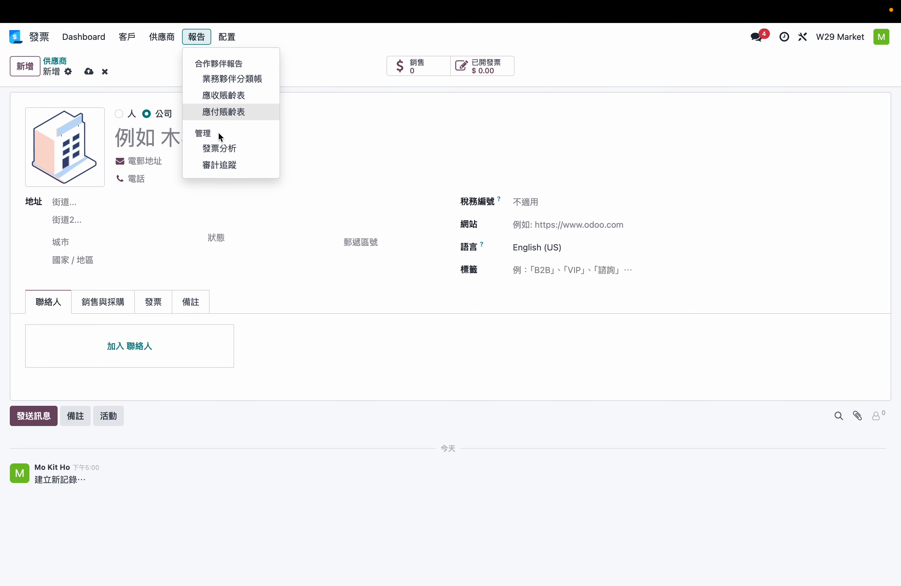
pyautogui.click(224, 148)
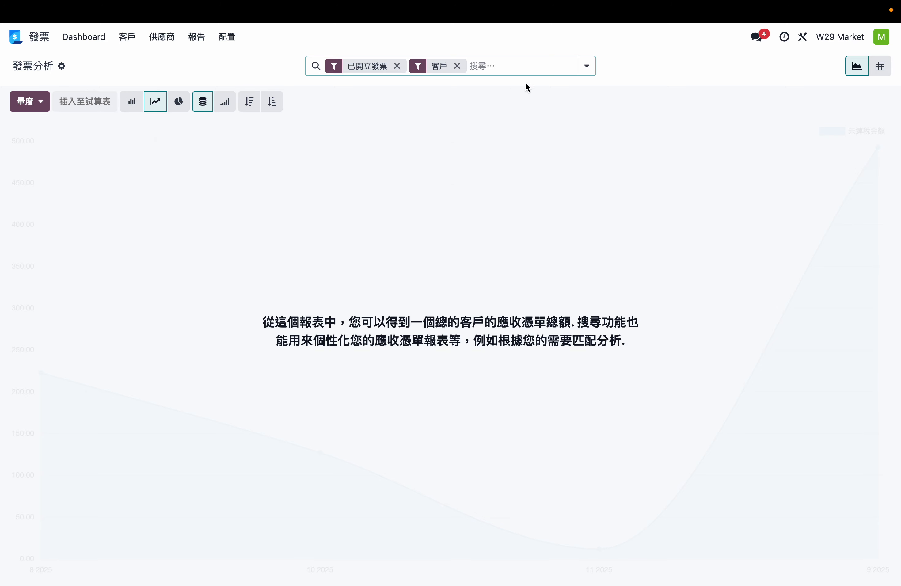
pyautogui.click(587, 67)
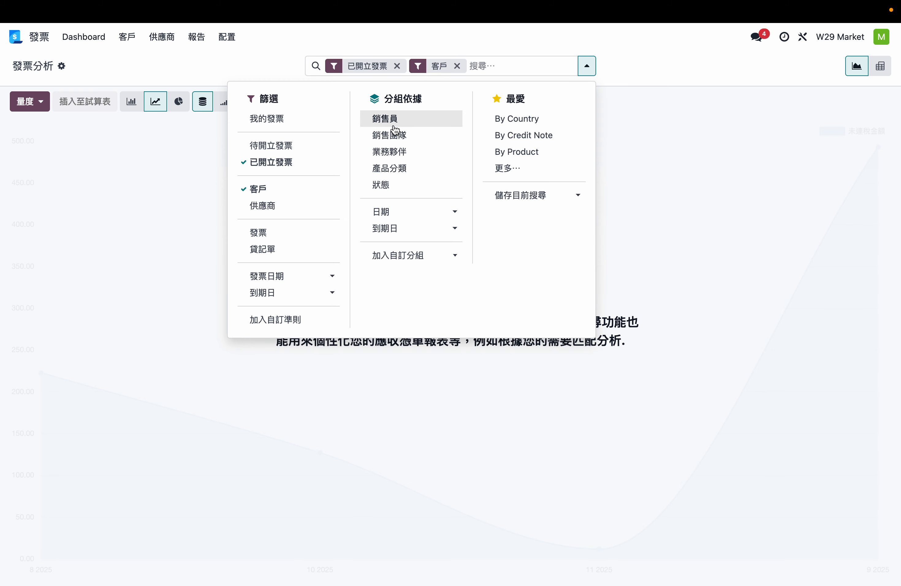
pyautogui.click(672, 204)
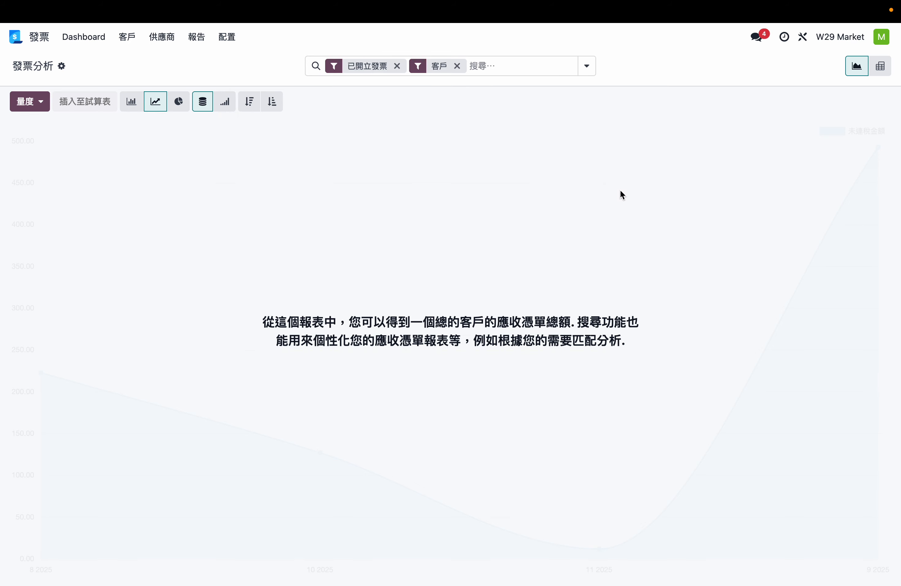
# Leave the invoicing module and open the Website app (網站).
pyautogui.click(196, 43)
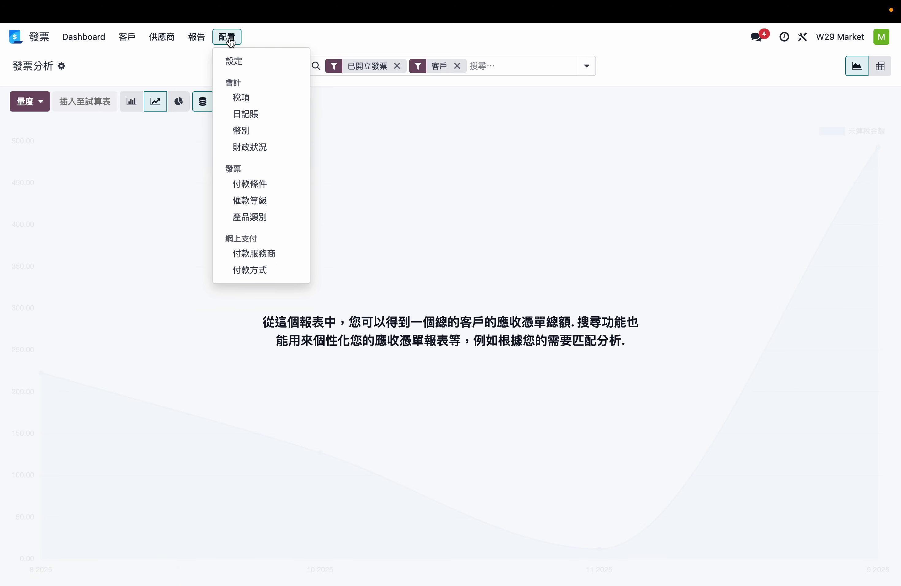
pyautogui.click(20, 36)
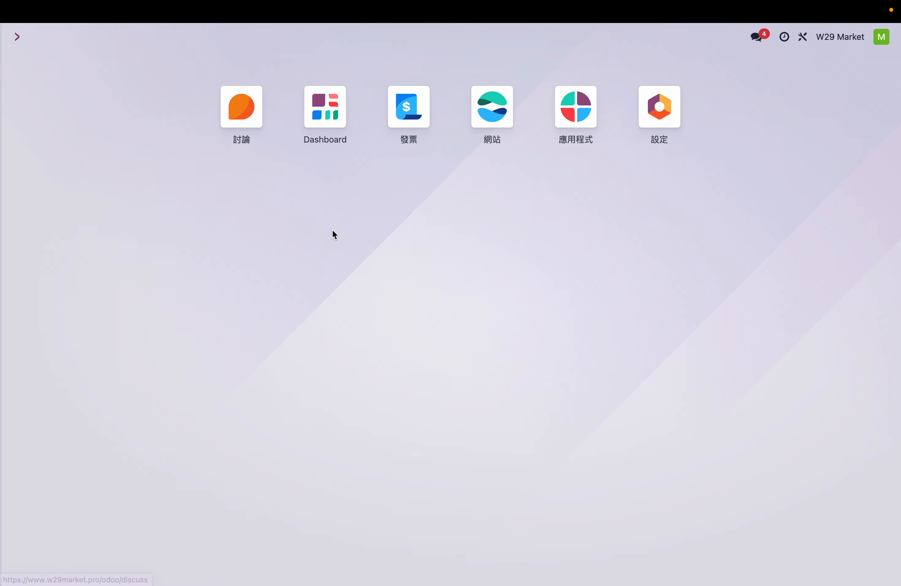
pyautogui.click(488, 116)
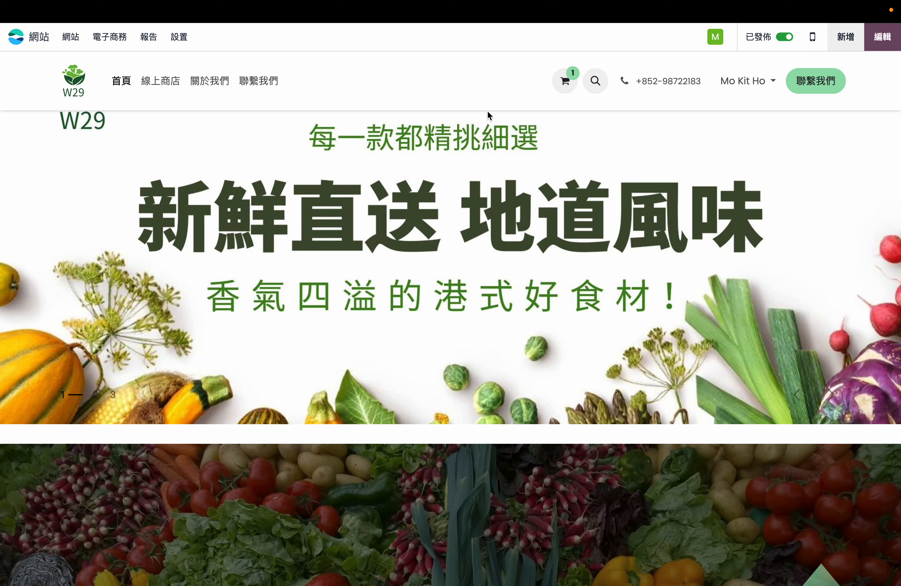
# View the shop's e-commerce orders list and its customers list.
pyautogui.click(118, 44)
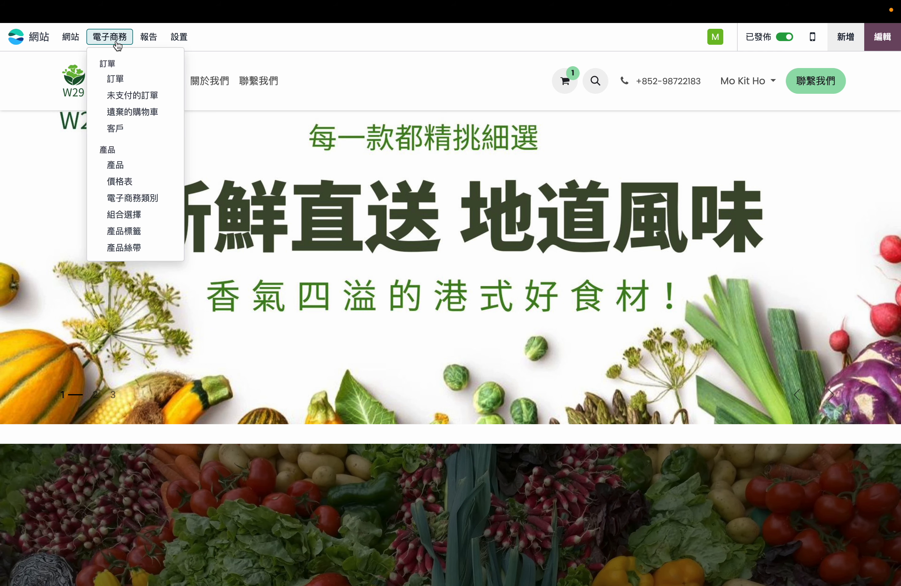
pyautogui.click(118, 80)
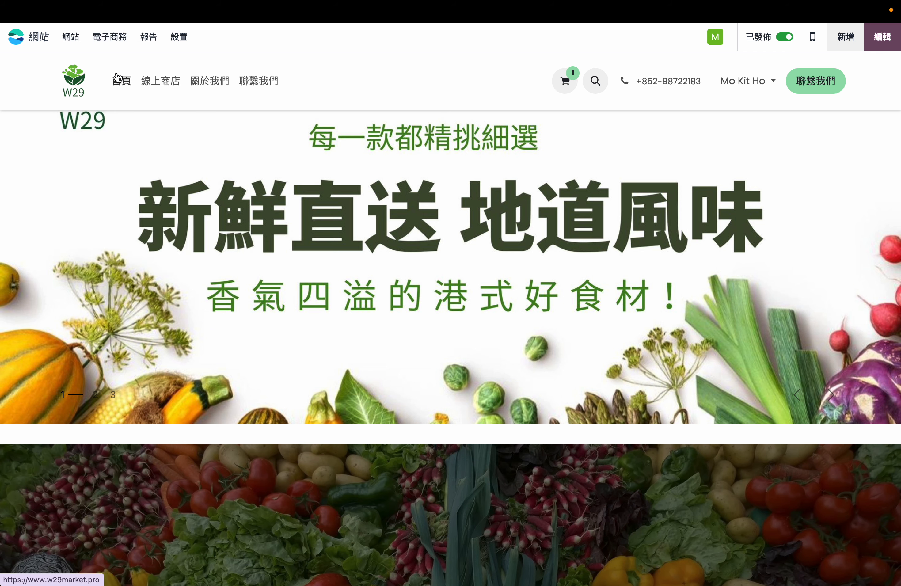
pyautogui.click(112, 38)
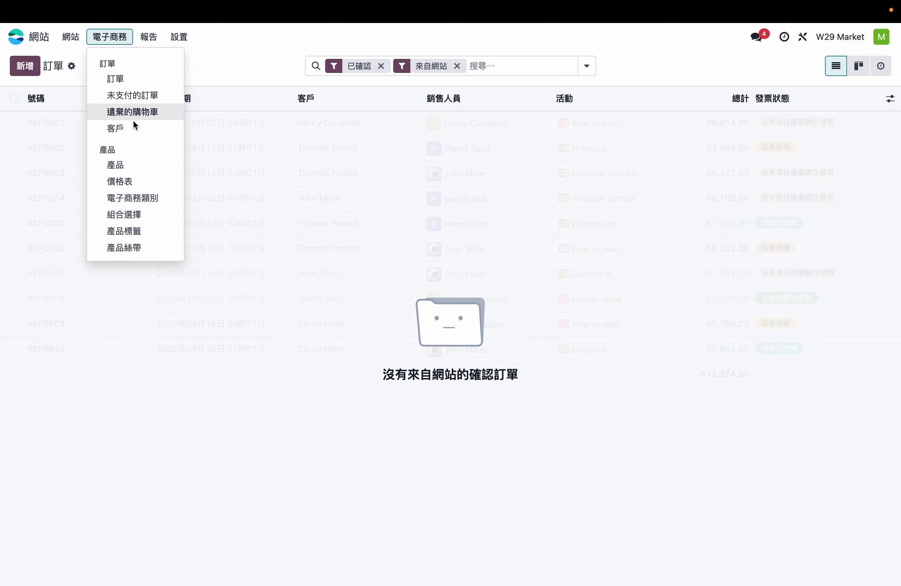
pyautogui.click(117, 129)
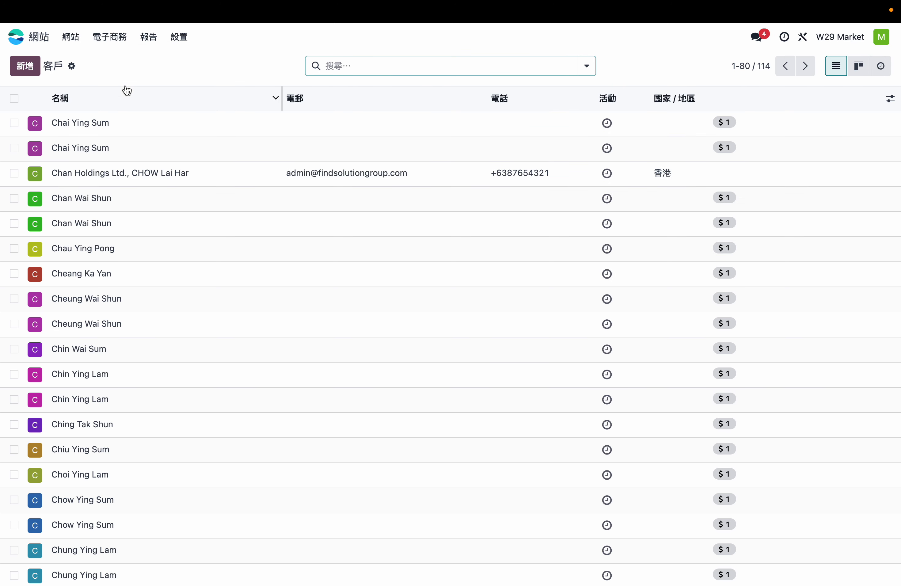
# Open the product 菜心 from the e-commerce product list and inspect its name and sales price fields.
pyautogui.click(118, 38)
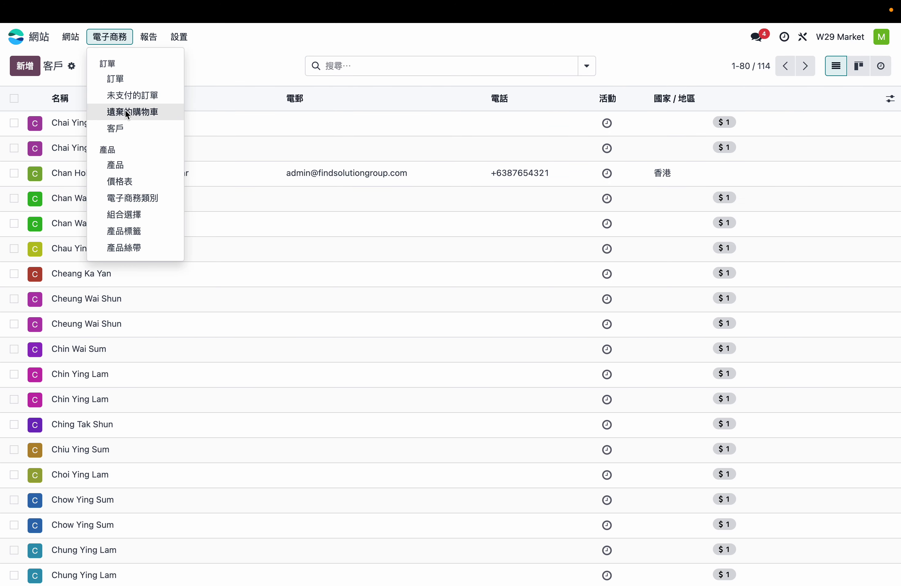
pyautogui.click(132, 170)
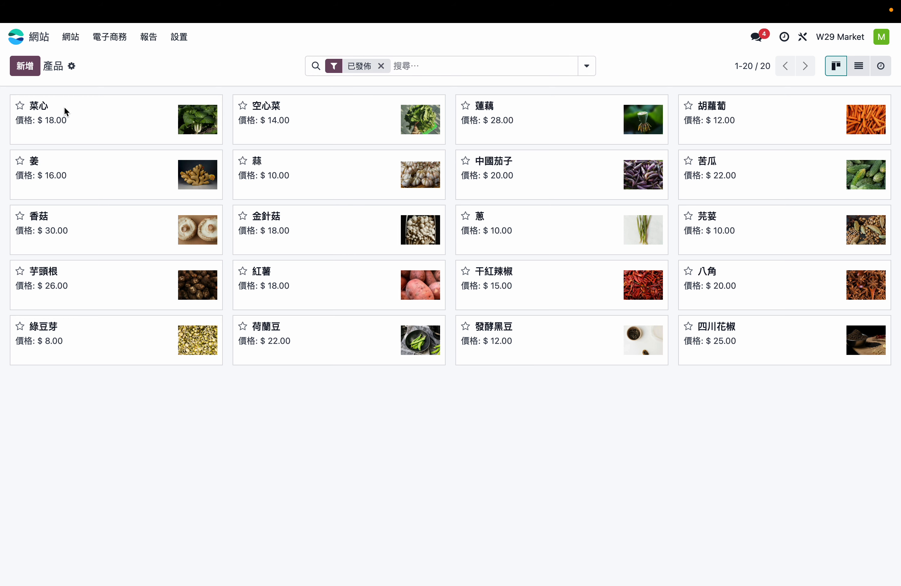
pyautogui.click(44, 104)
pyautogui.moveTo(99, 134); pyautogui.dragTo(53, 135)
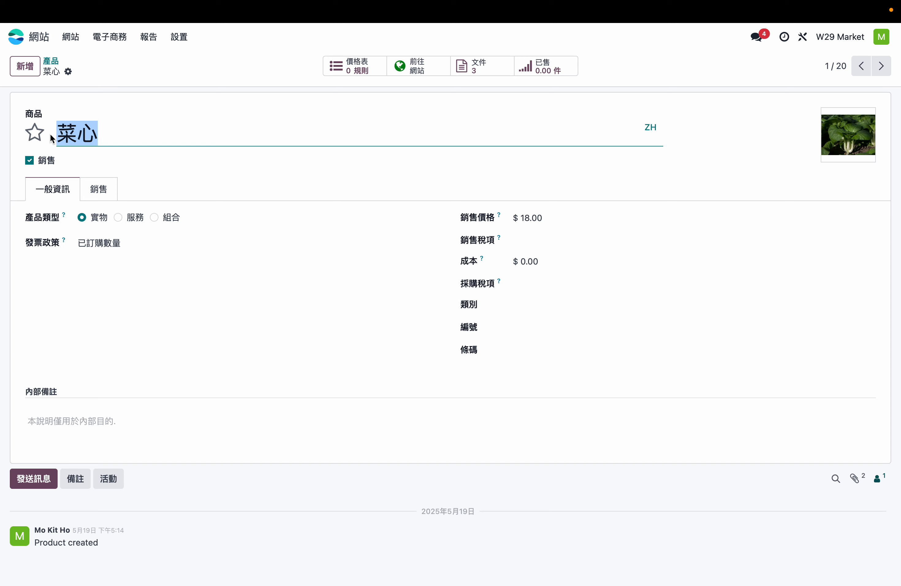
pyautogui.click(534, 220)
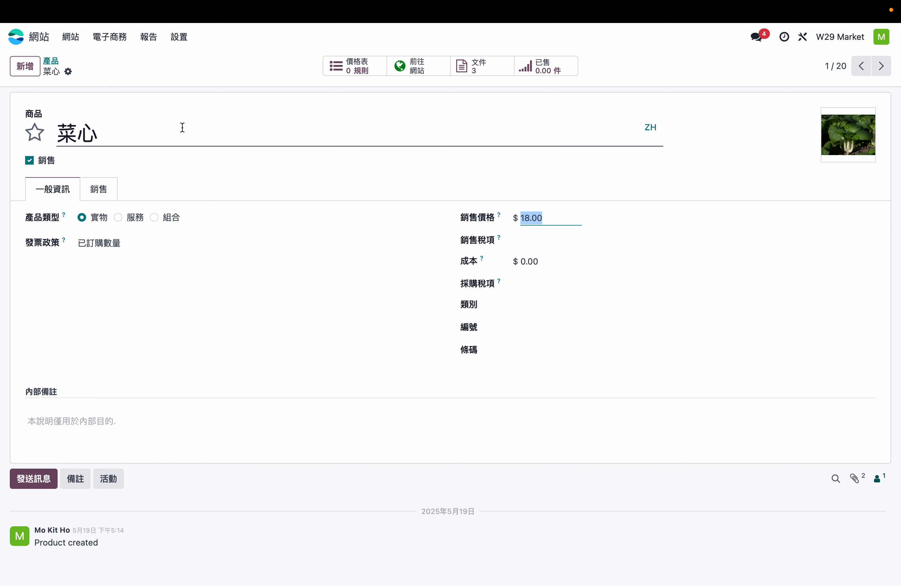
# Return to the e-commerce product list and start a new blank product.
pyautogui.click(108, 38)
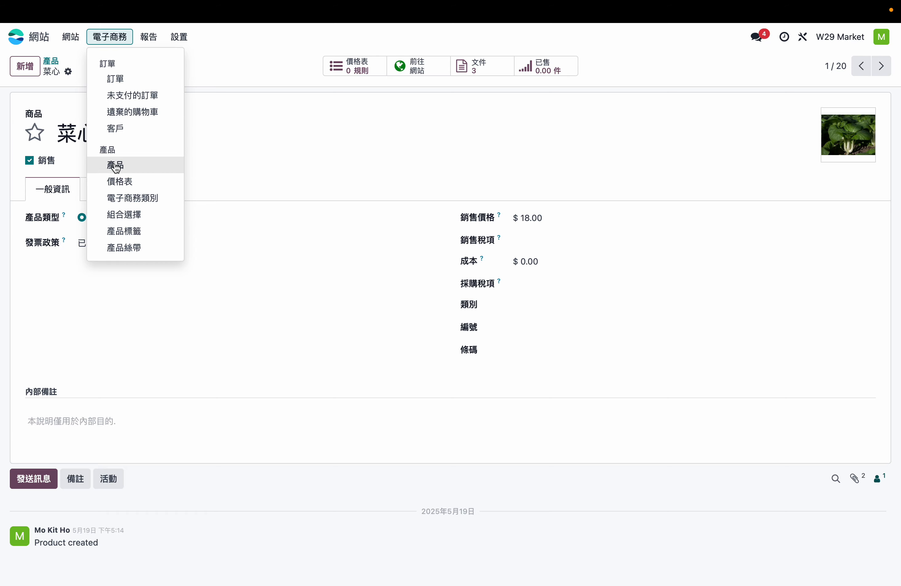
pyautogui.click(116, 166)
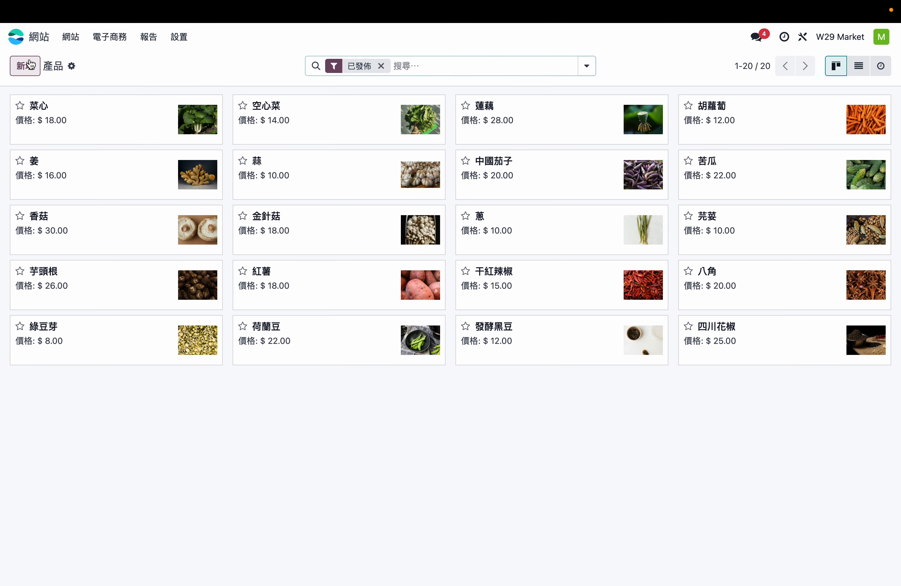
pyautogui.click(31, 65)
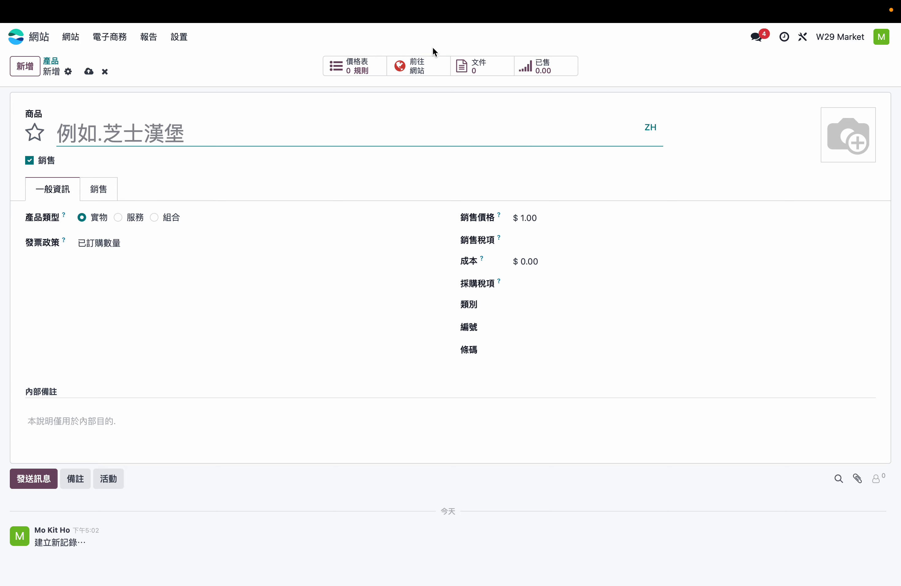
# Reopen the product 菜心 from the product list and view its public page on the website.
pyautogui.click(114, 38)
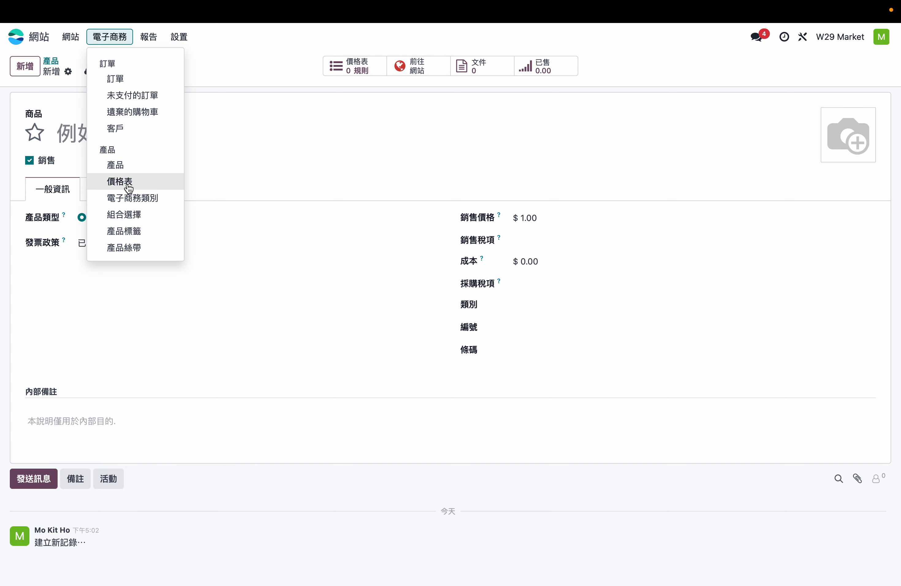
pyautogui.click(119, 166)
pyautogui.click(115, 125)
pyautogui.click(418, 68)
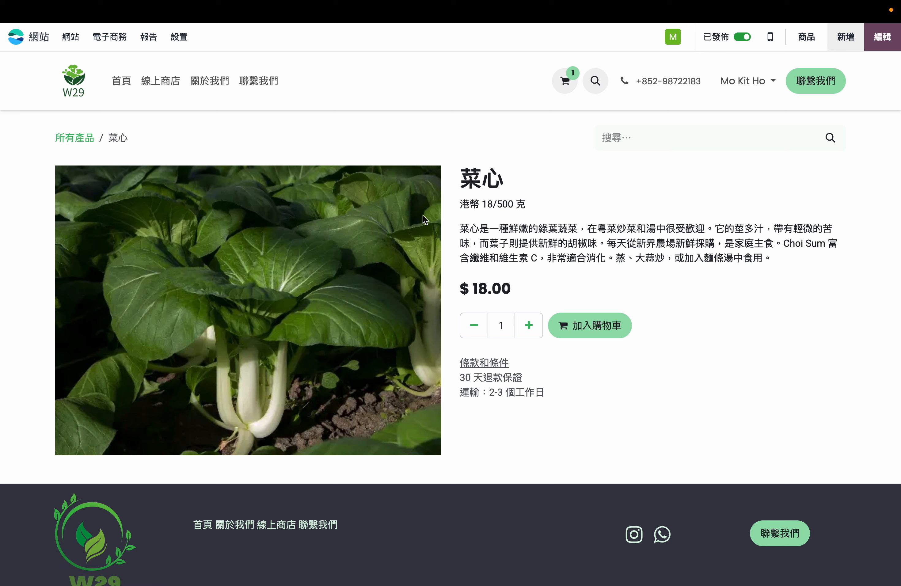
# Open the website's analytics report (分析).
pyautogui.click(110, 43)
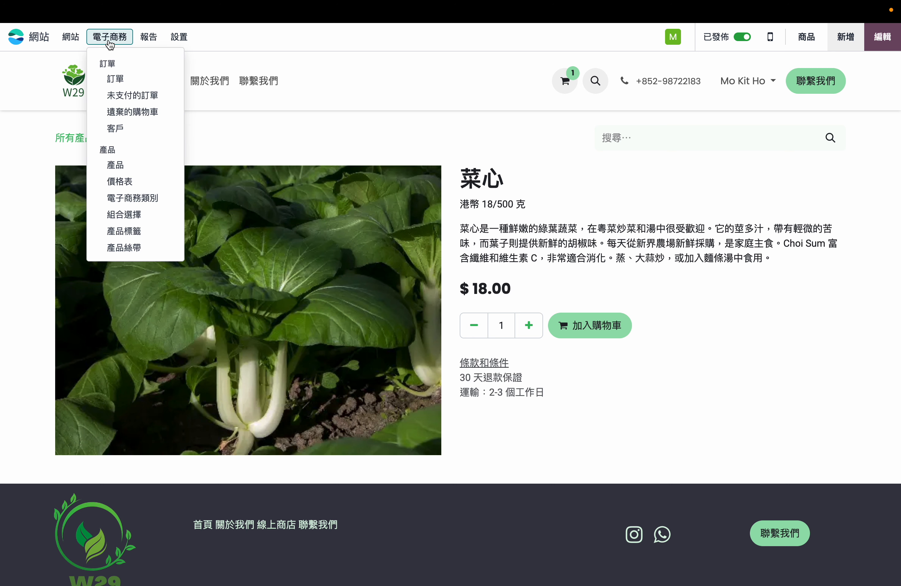
pyautogui.click(148, 42)
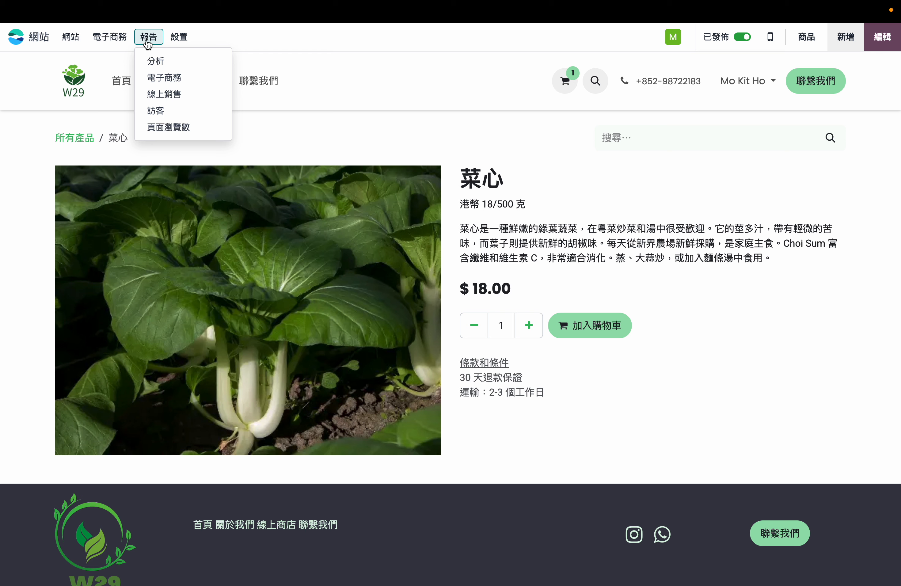
pyautogui.click(153, 60)
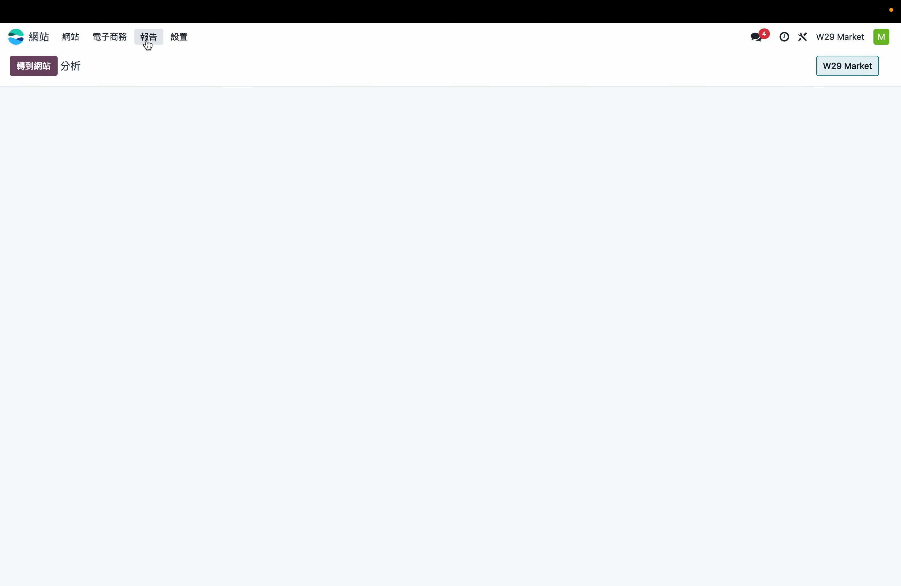
# View the e-commerce dashboard report (電子商務) and the online sales analysis (線上銷售).
pyautogui.click(147, 41)
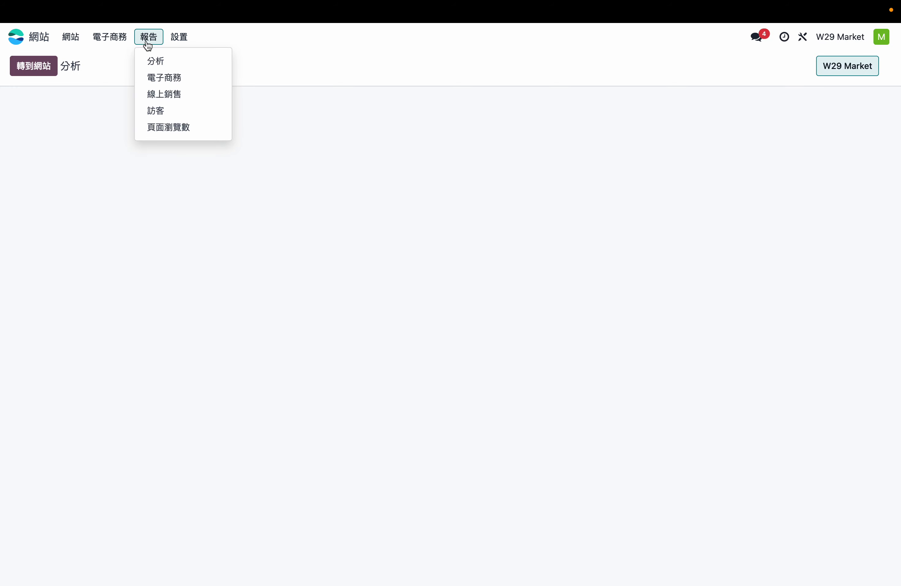
pyautogui.click(163, 80)
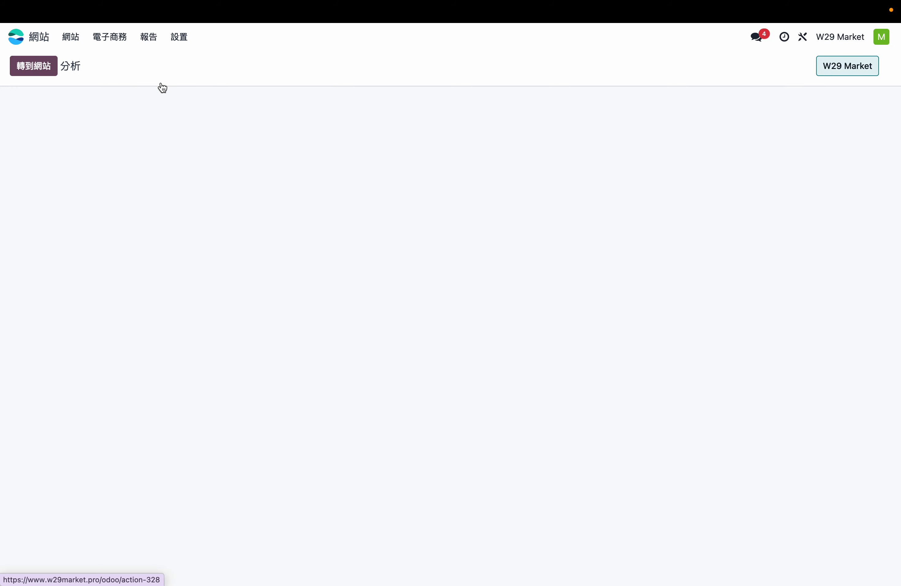
pyautogui.click(147, 43)
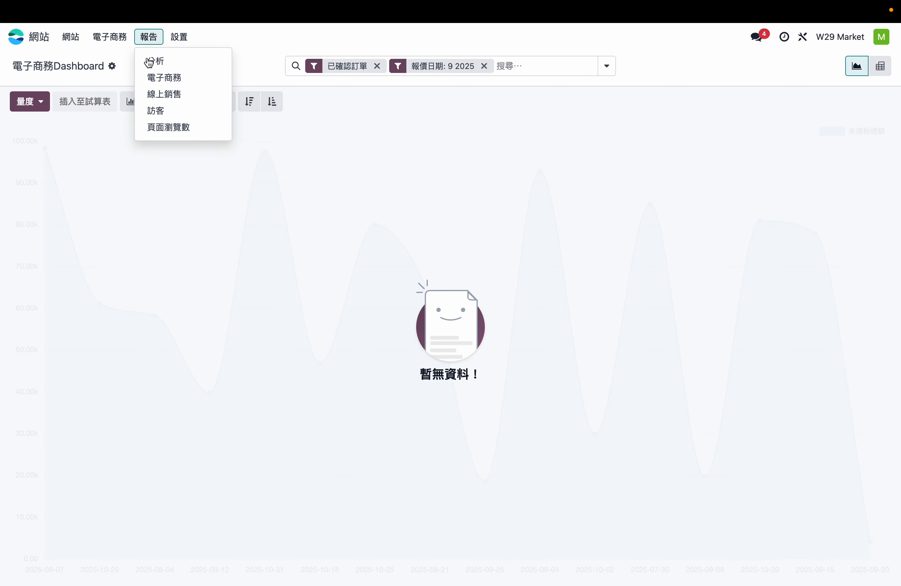
pyautogui.click(163, 95)
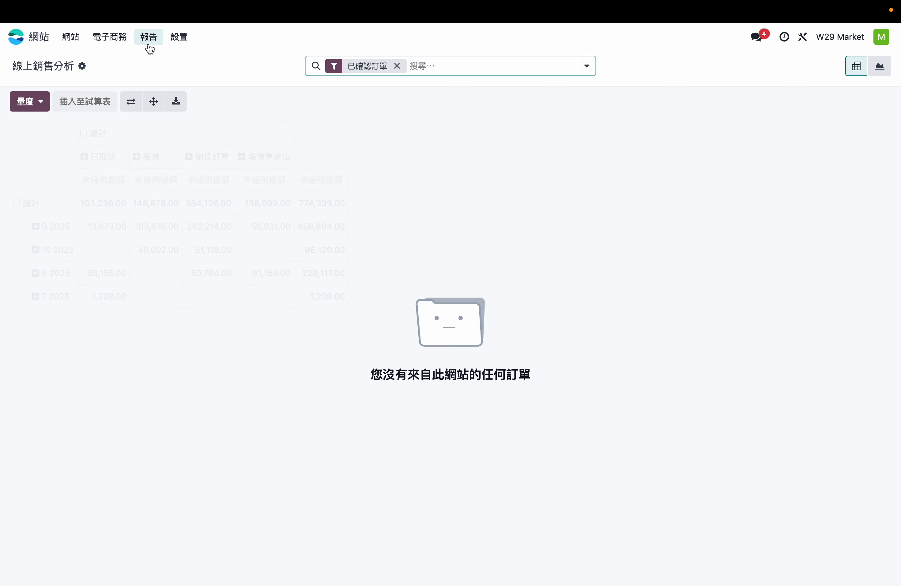
# View the website's visitors report (訪客) and the page views report (頁面瀏覽數).
pyautogui.click(148, 46)
pyautogui.click(168, 111)
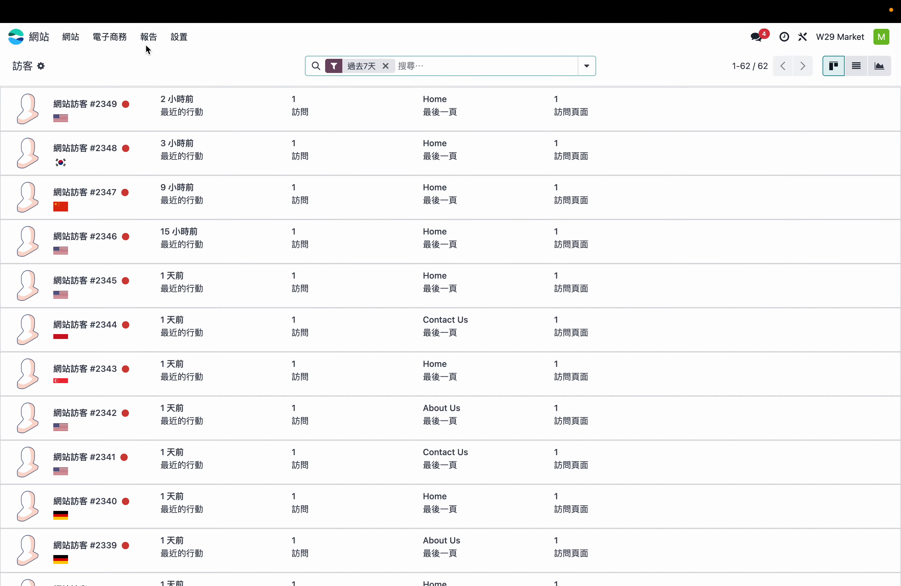
pyautogui.click(147, 43)
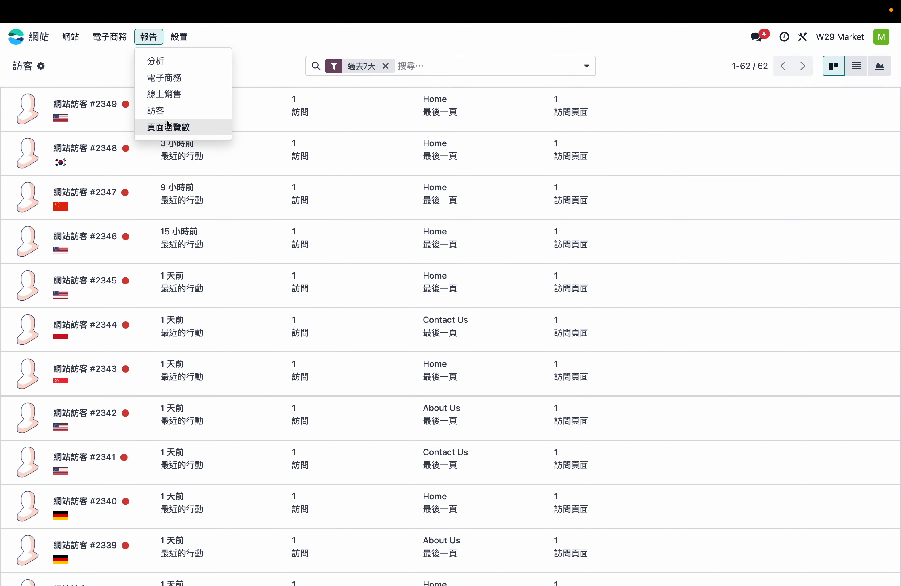
pyautogui.click(171, 129)
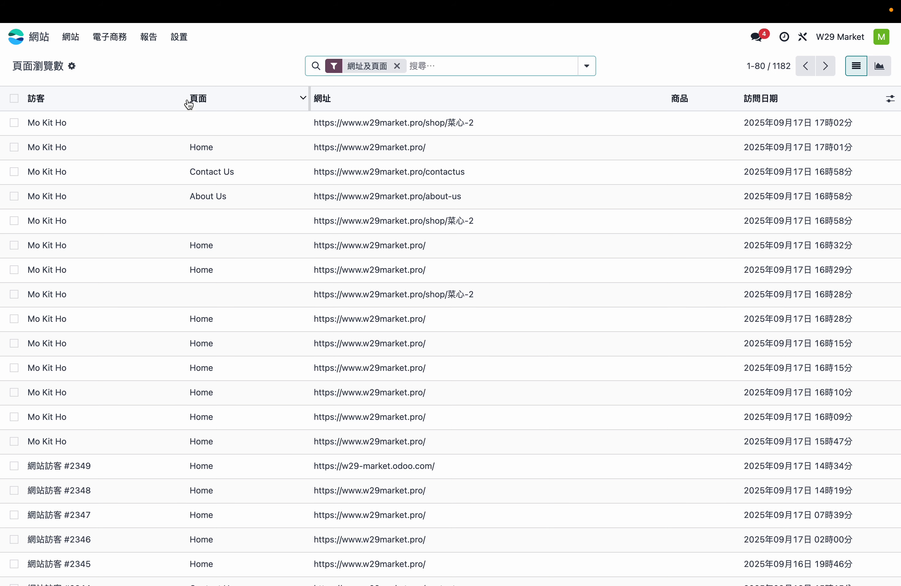
# From the home screen, set the personal preferences language to English (US), save it, and open the Invoicing app.
pyautogui.click(16, 38)
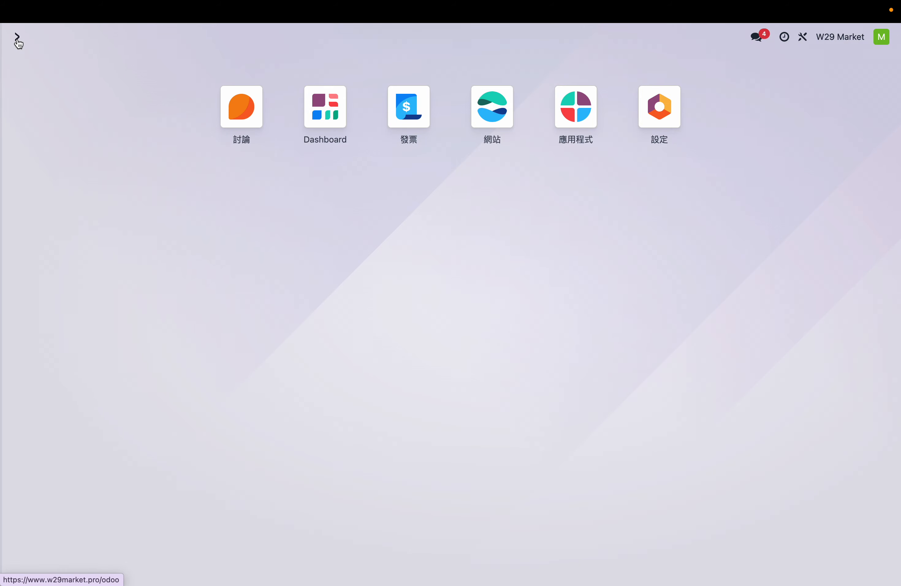
pyautogui.click(881, 38)
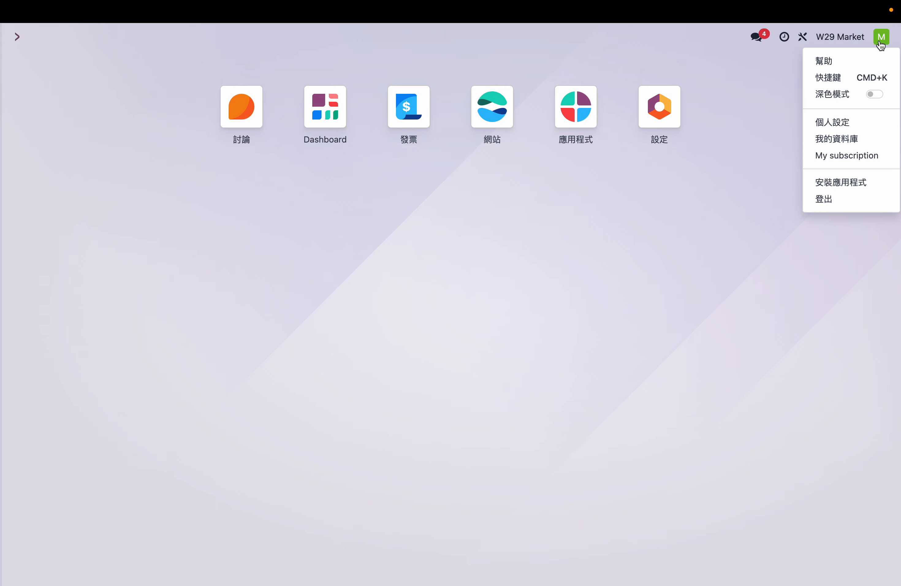
pyautogui.click(839, 127)
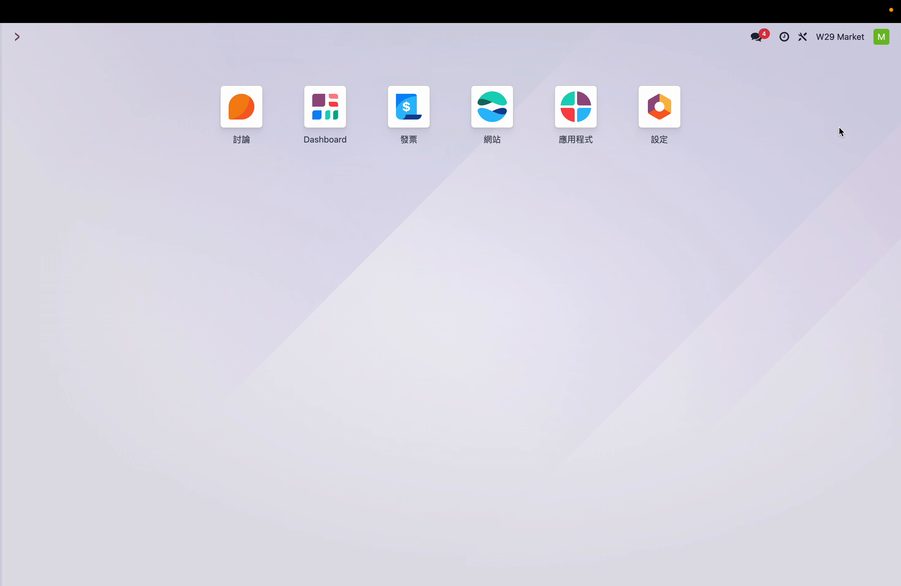
pyautogui.click(534, 260)
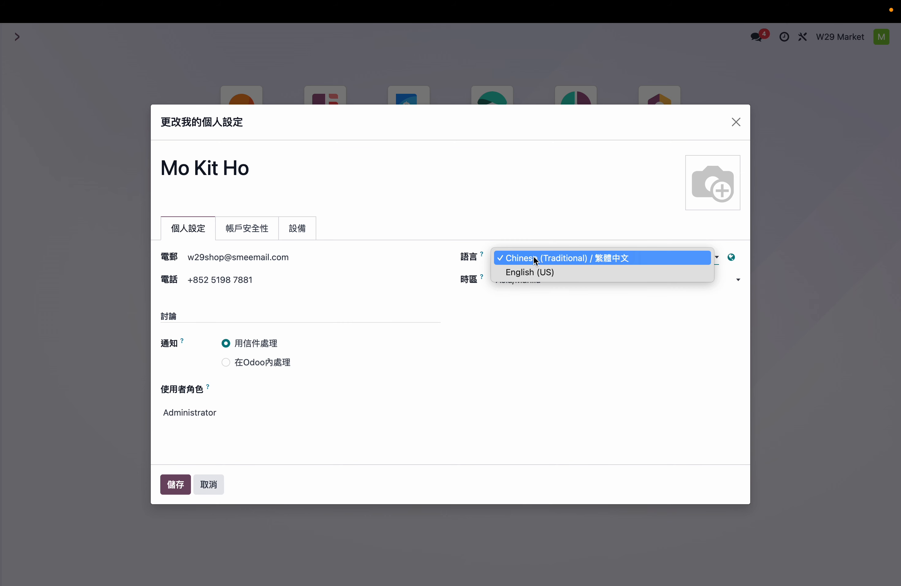
pyautogui.click(523, 273)
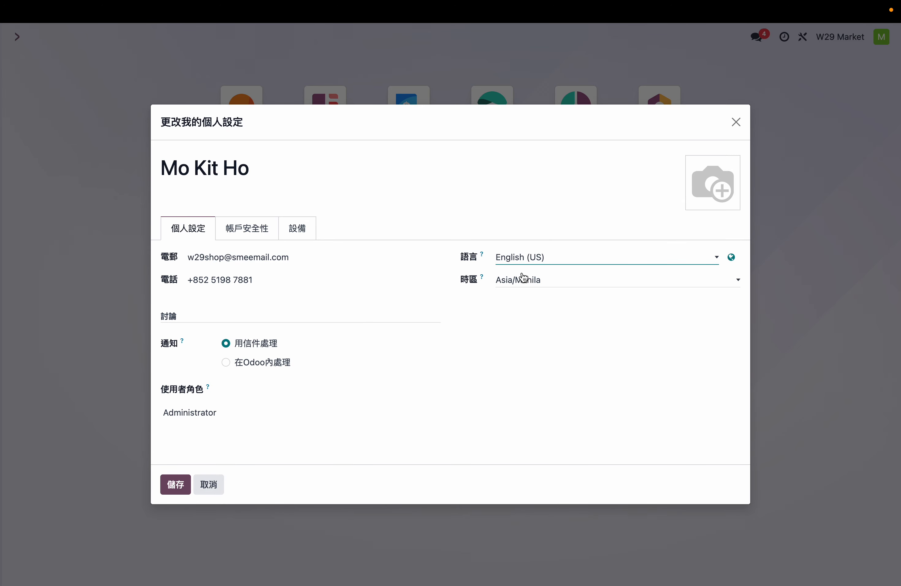
pyautogui.click(176, 490)
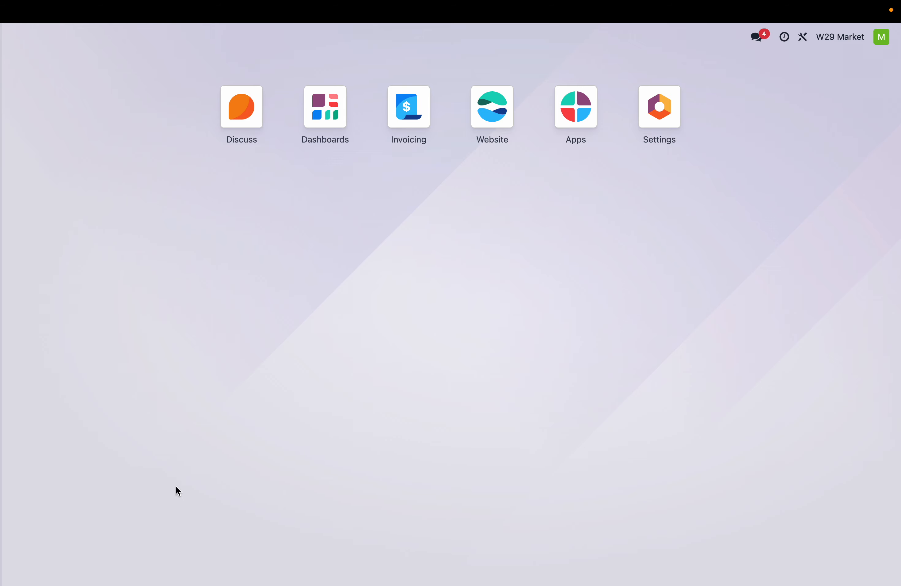
pyautogui.click(407, 134)
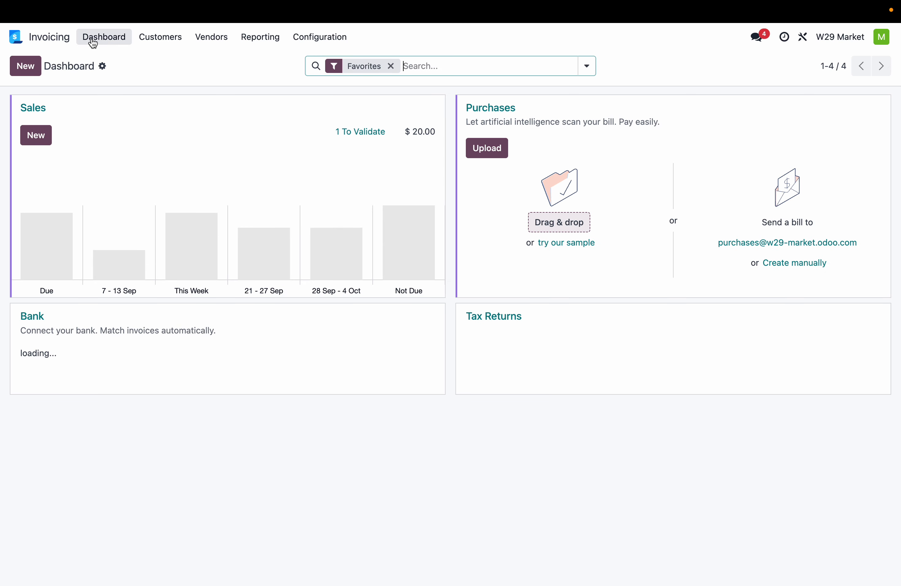
# Reopen the personal preferences and bring up the Add Languages dialog for the Language setting.
pyautogui.click(880, 42)
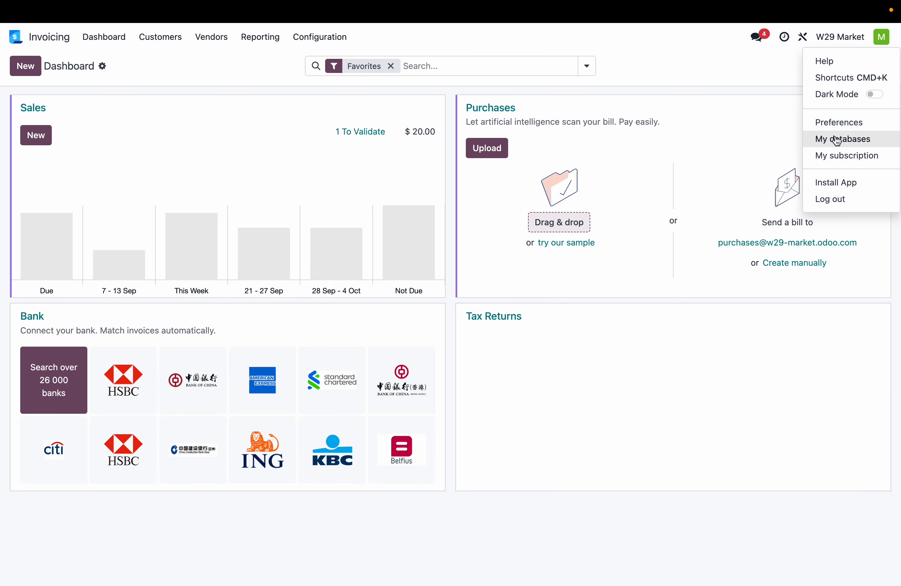
pyautogui.click(833, 126)
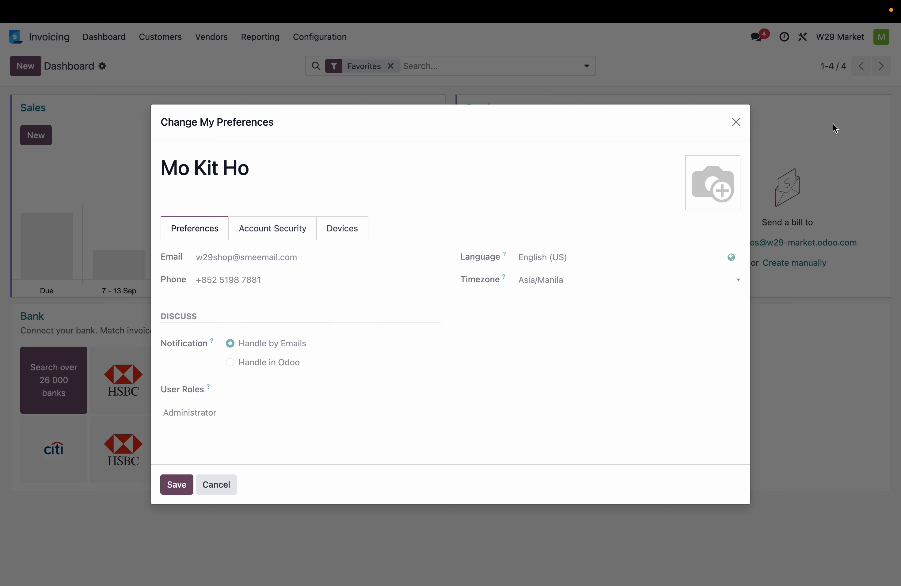
pyautogui.click(734, 259)
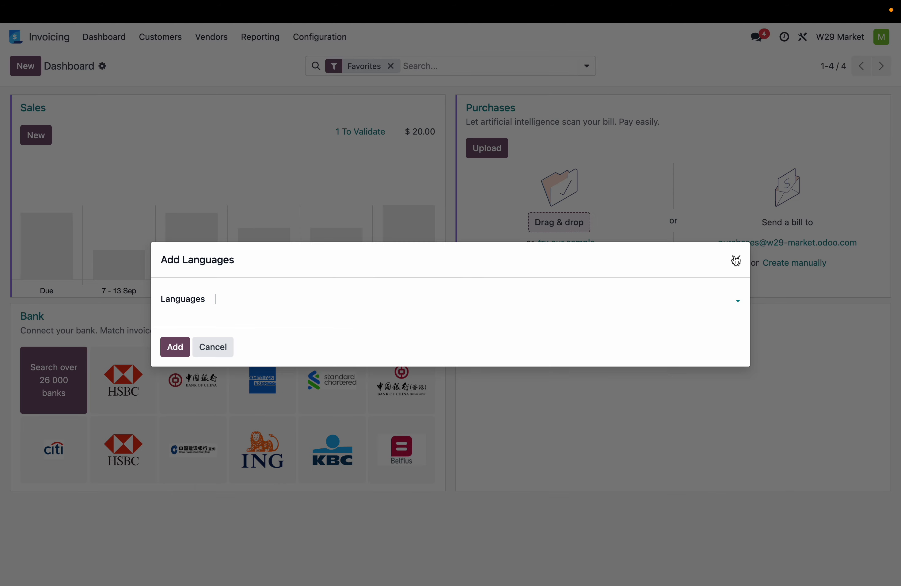